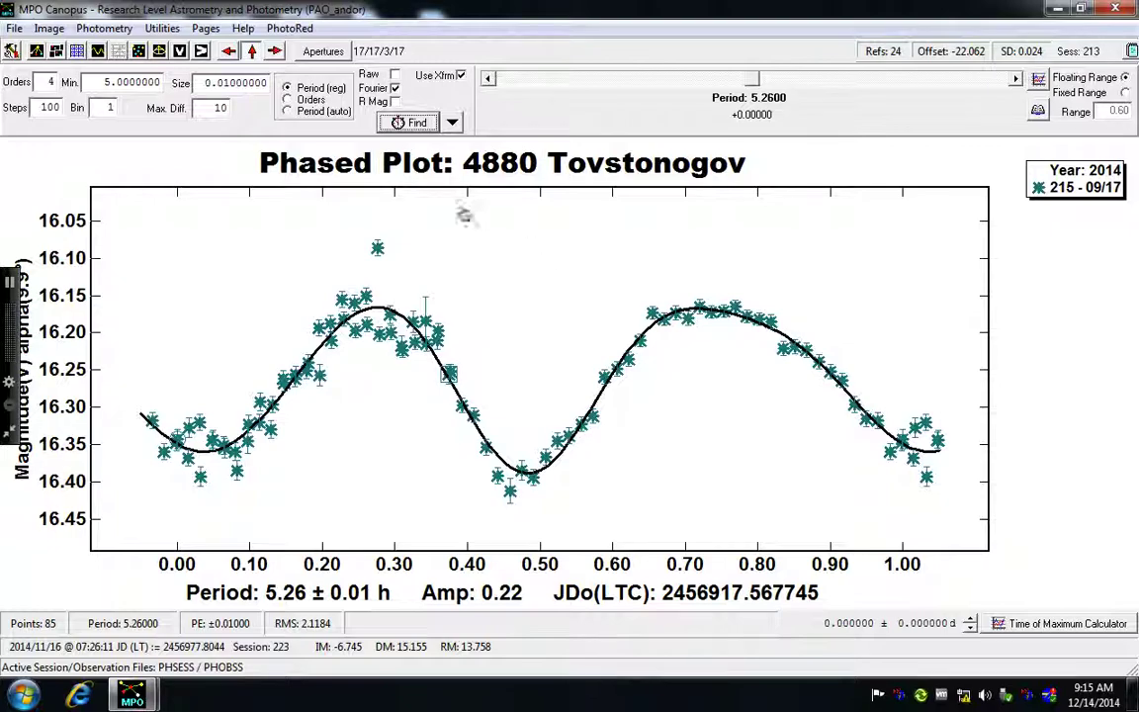
left_click(104, 30)
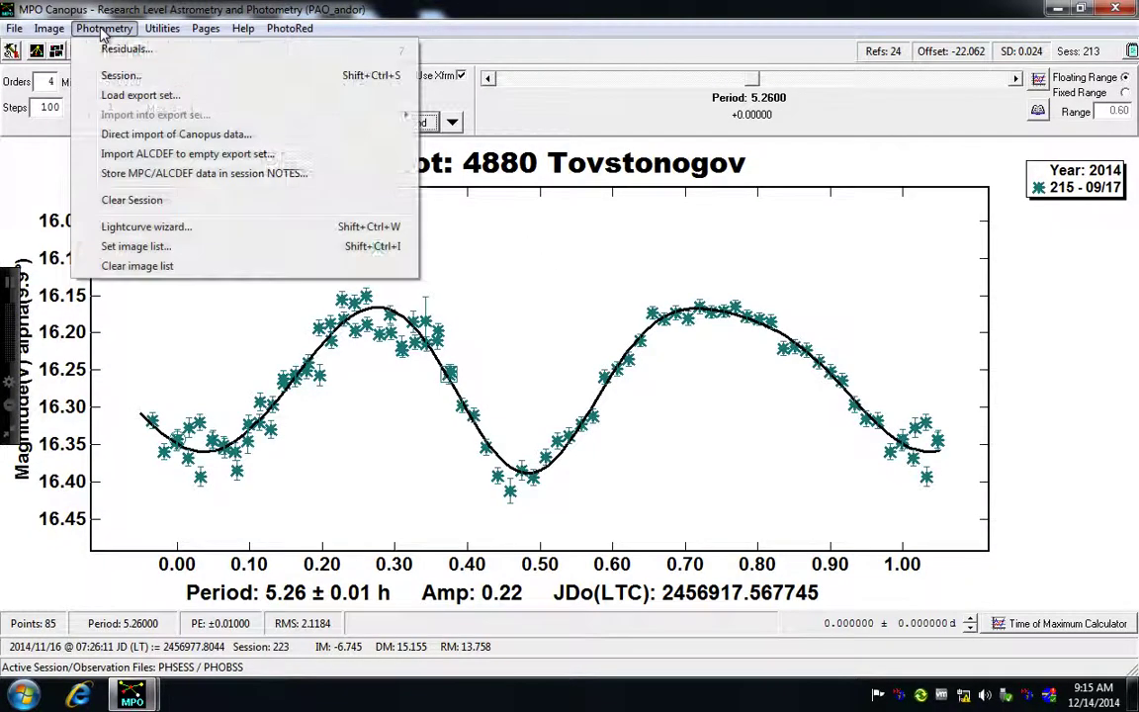
left_click(114, 77)
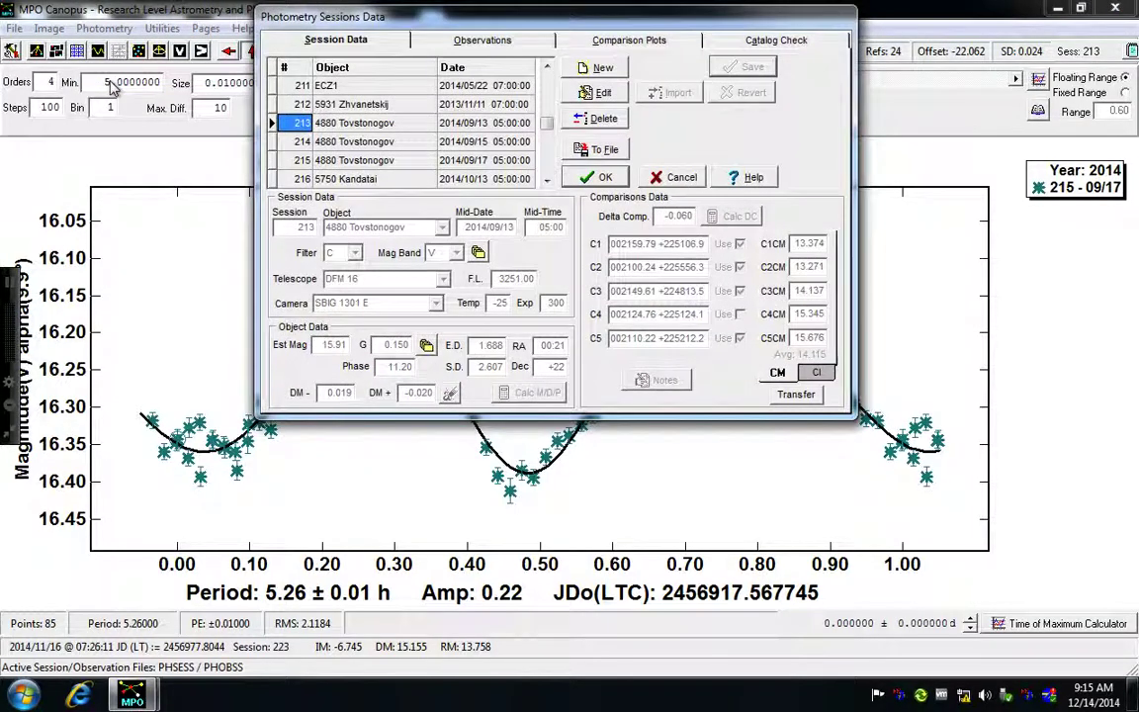
left_click(591, 176)
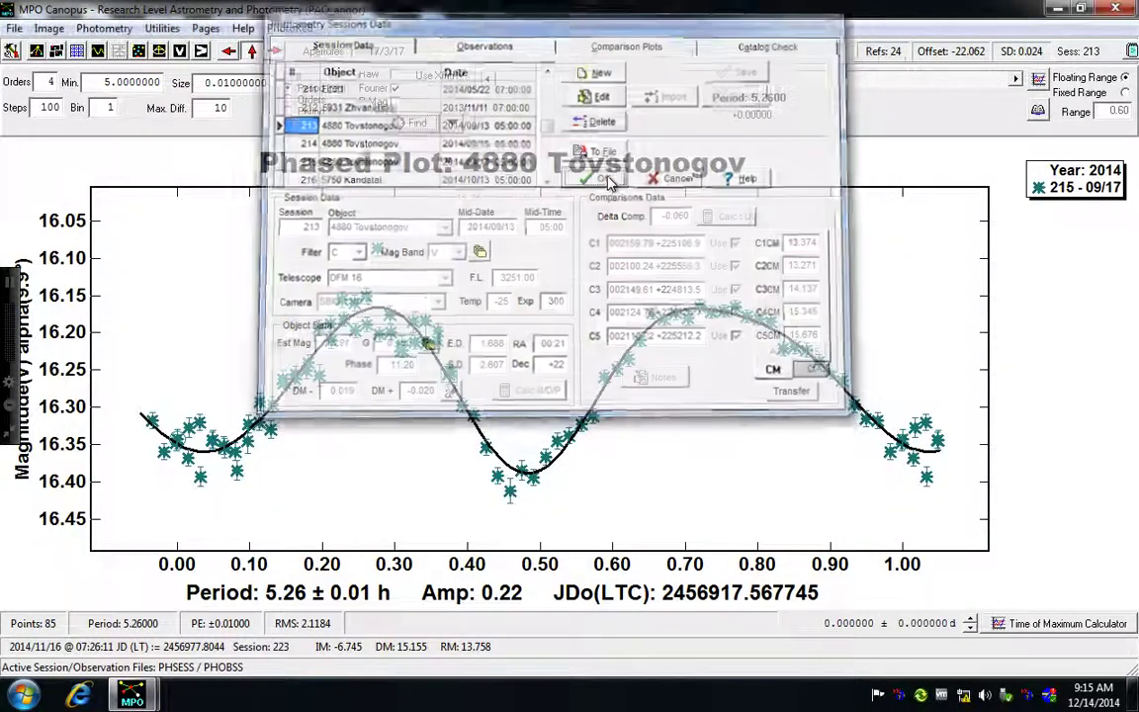
Step: Open the photometry sessions data and save the record of session 213 for 4880 Tovstonogov without changing its values
left_click(1132, 52)
left_click_drag(781, 25, 607, 51)
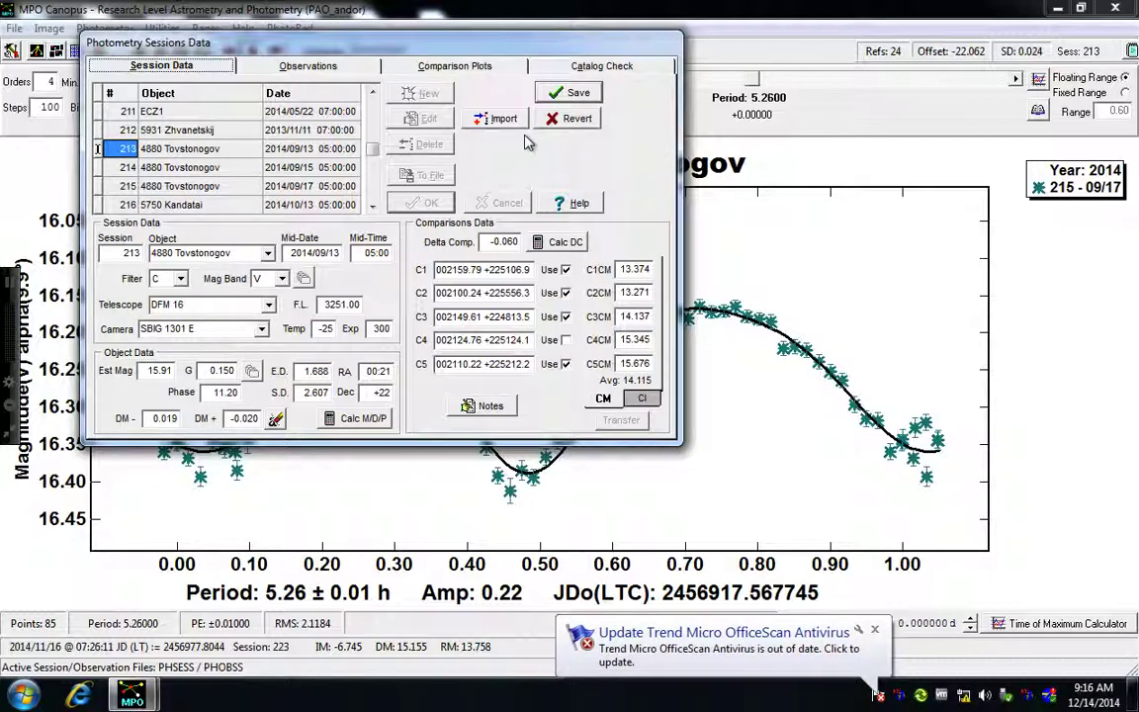
left_click(574, 93)
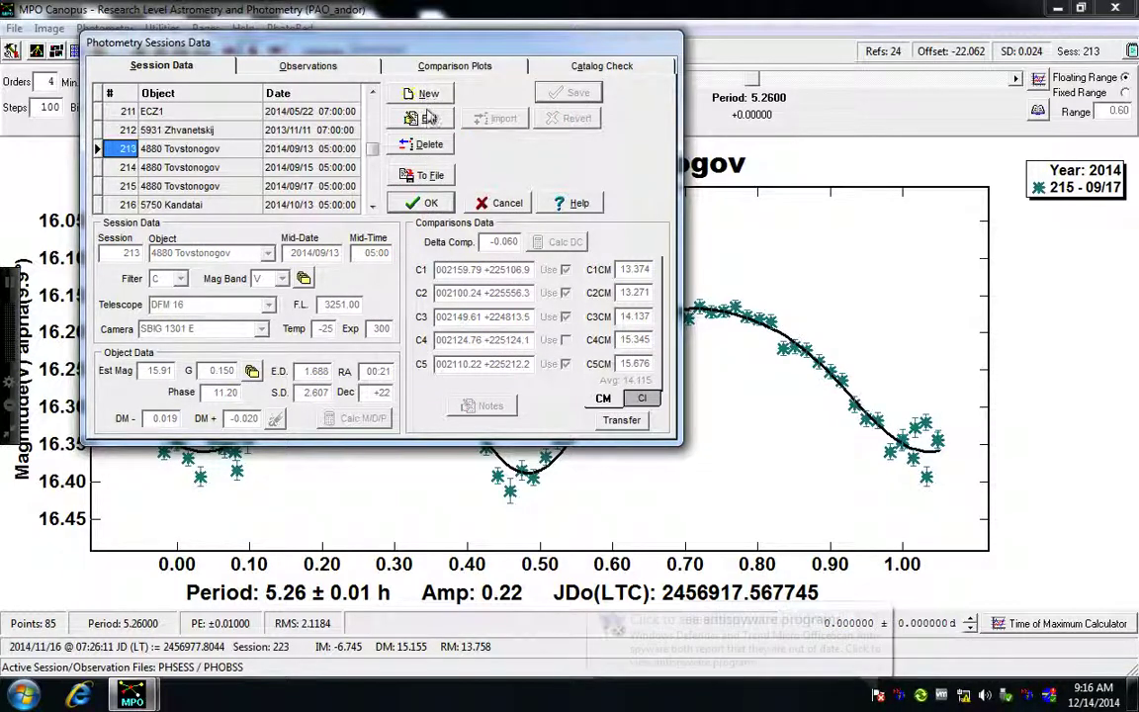
left_click(427, 119)
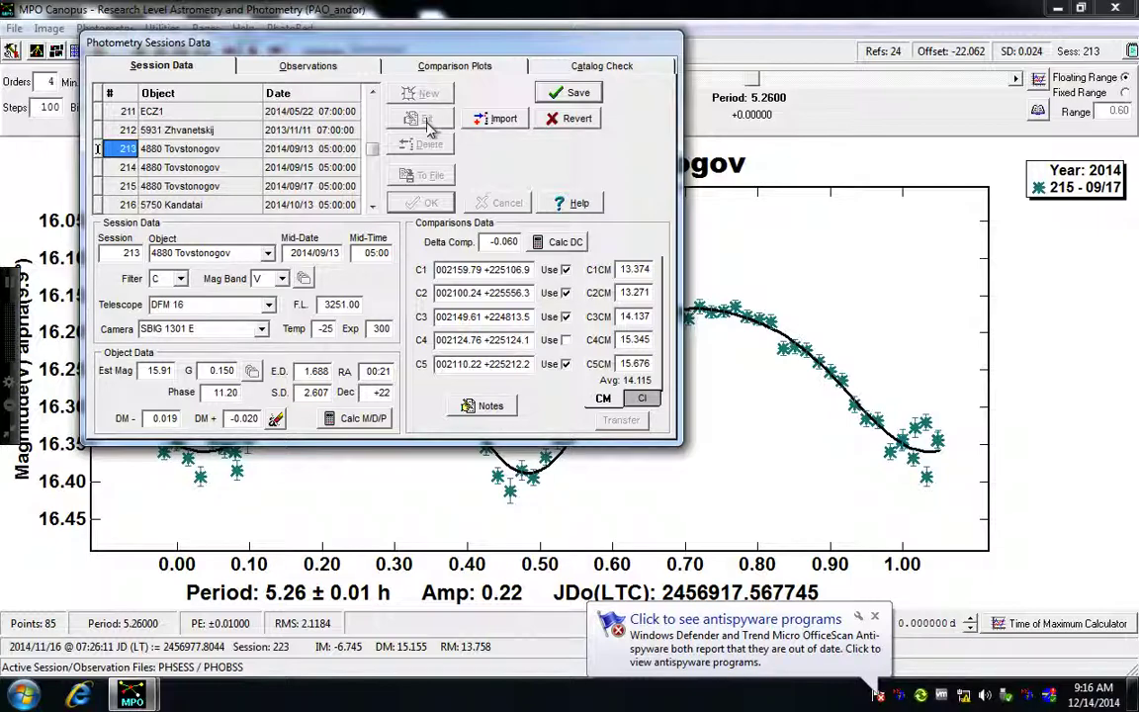
left_click(578, 94)
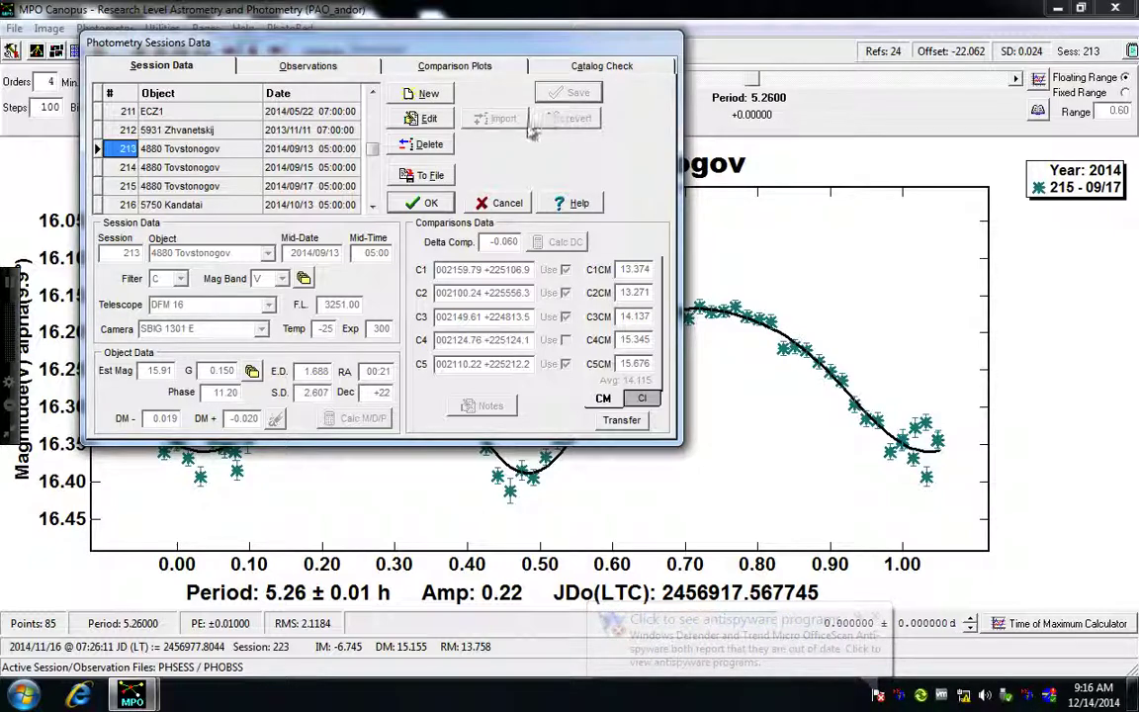
Step: Start exporting sessions to file as Canopus export files, sorted by number, with light-time JD correction
left_click(439, 176)
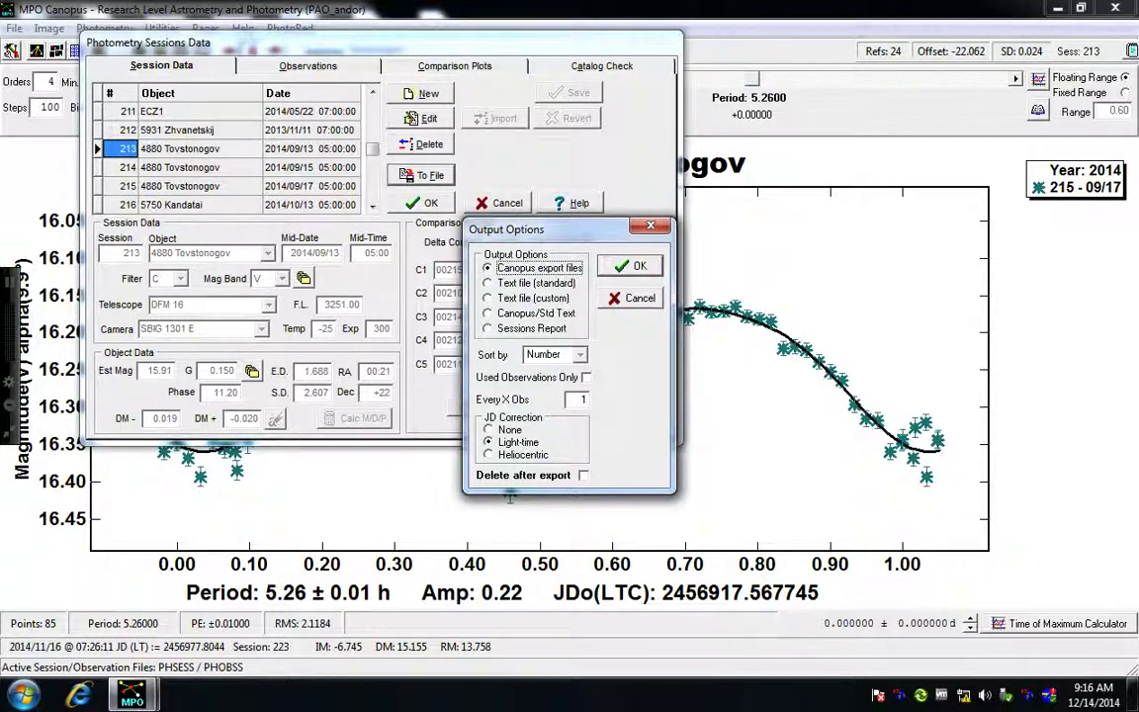
left_click_drag(577, 232, 550, 76)
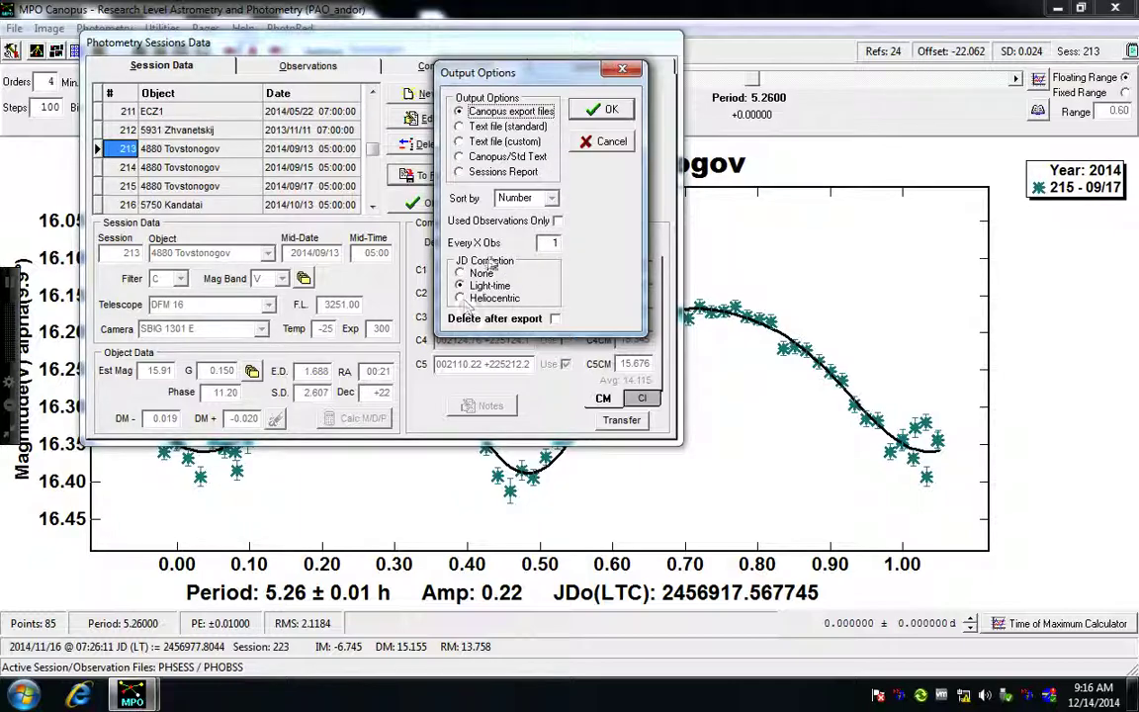
left_click(607, 110)
Step: Include all four 4880 Tovstonogov sessions in the export: 213, 214, 215 and 222
left_click_drag(424, 187, 591, 91)
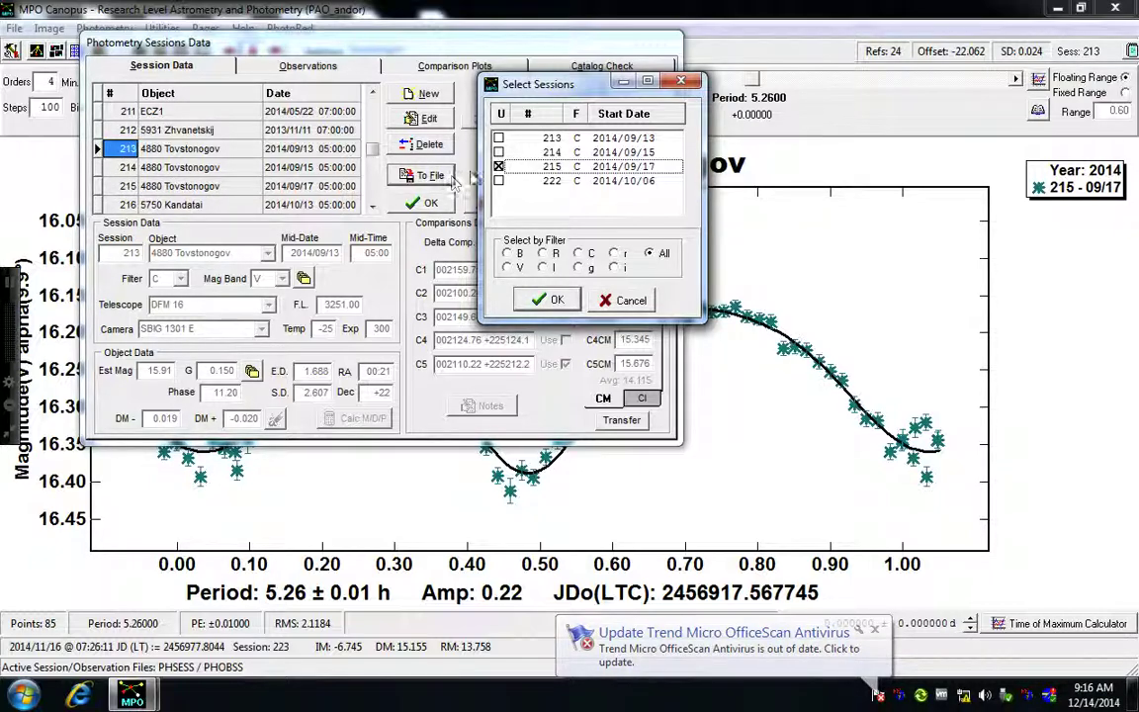
left_click(498, 166)
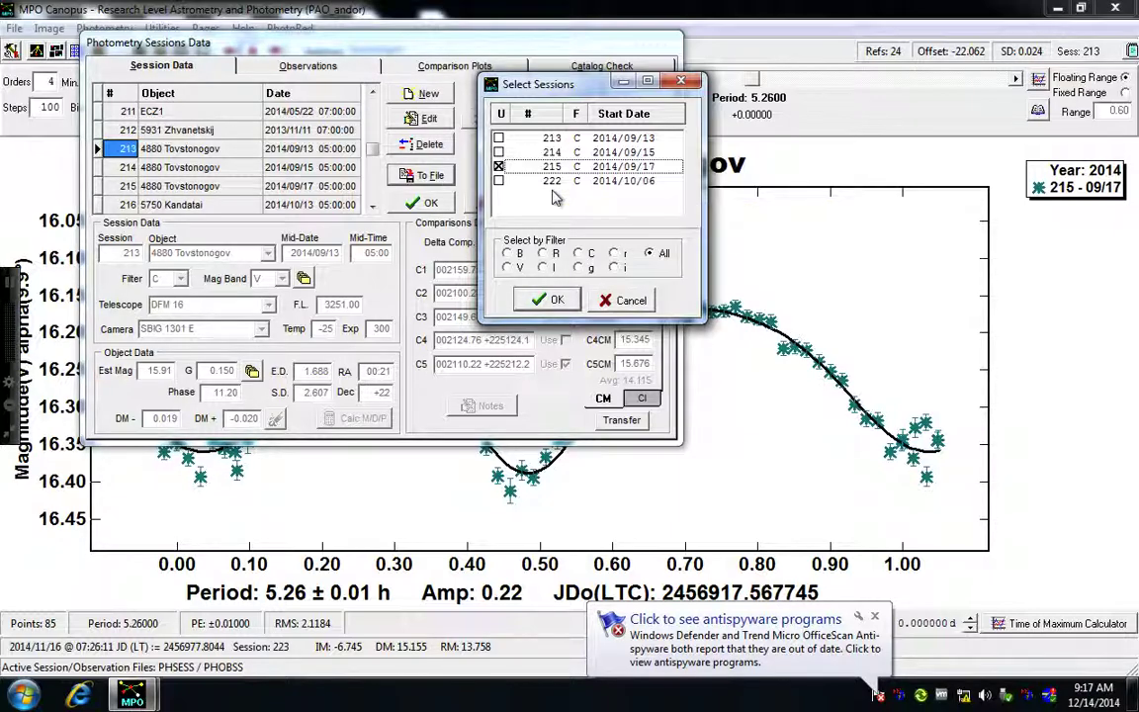
left_click(499, 139)
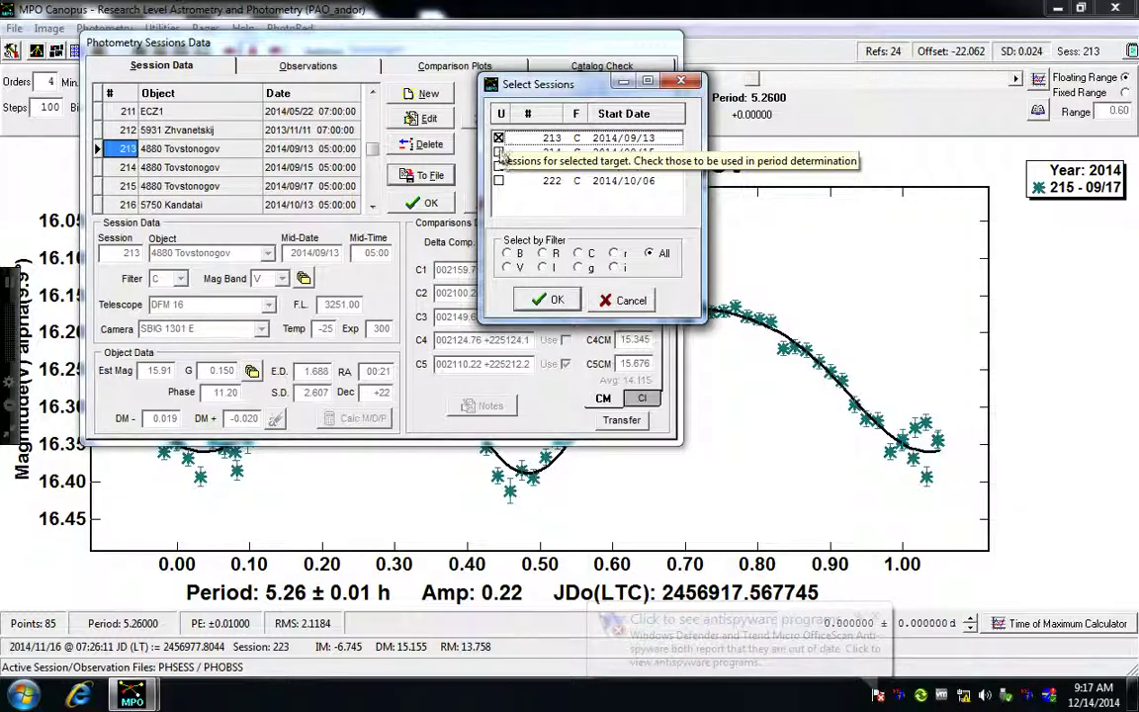
left_click(498, 182, "shift")
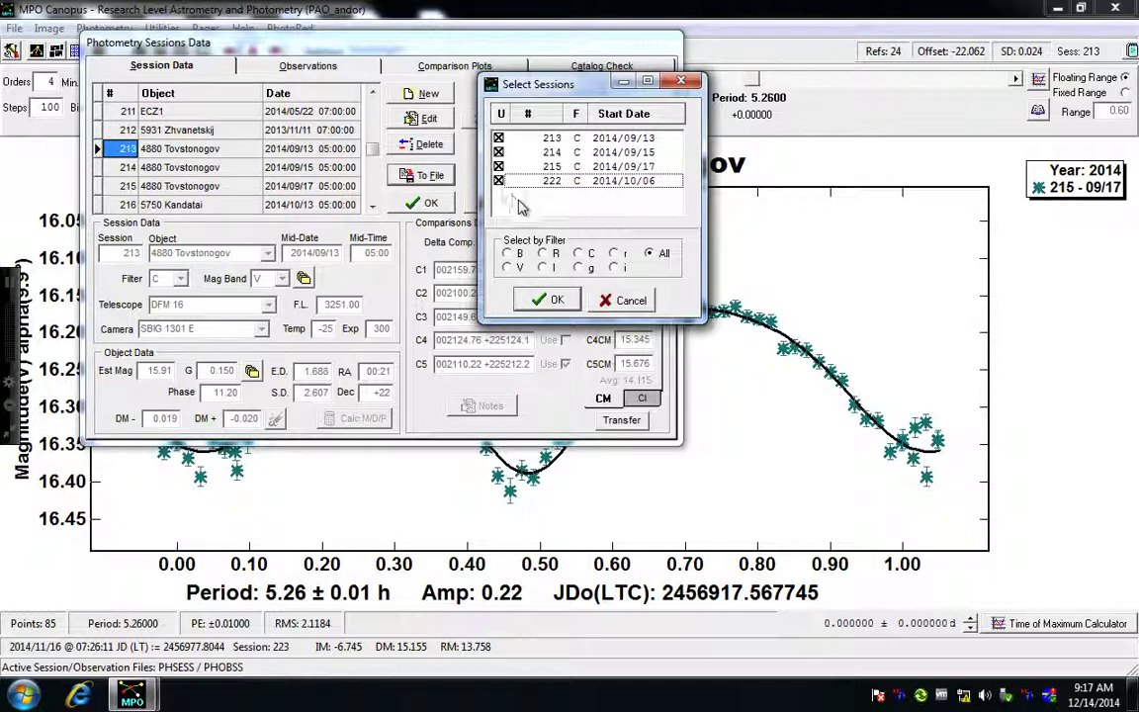
left_click(554, 303)
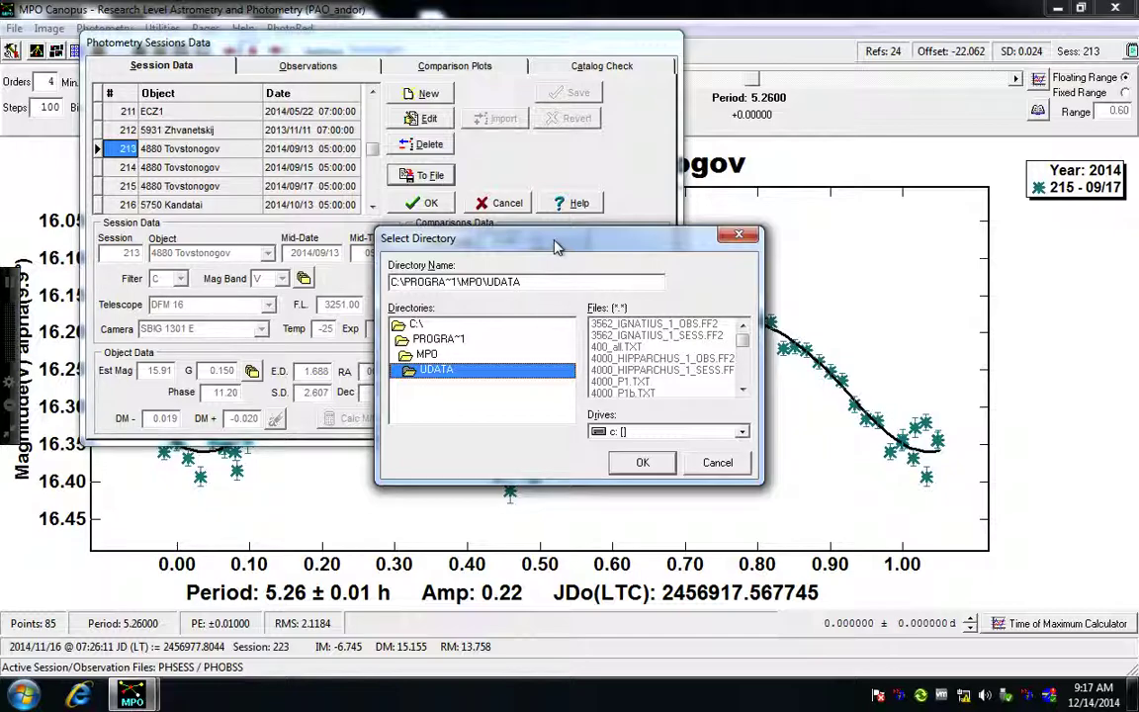
Step: Export the selected sessions and observations to the C:\PROGRA~1\MPO\UDATA directory
left_click_drag(555, 242, 555, 218)
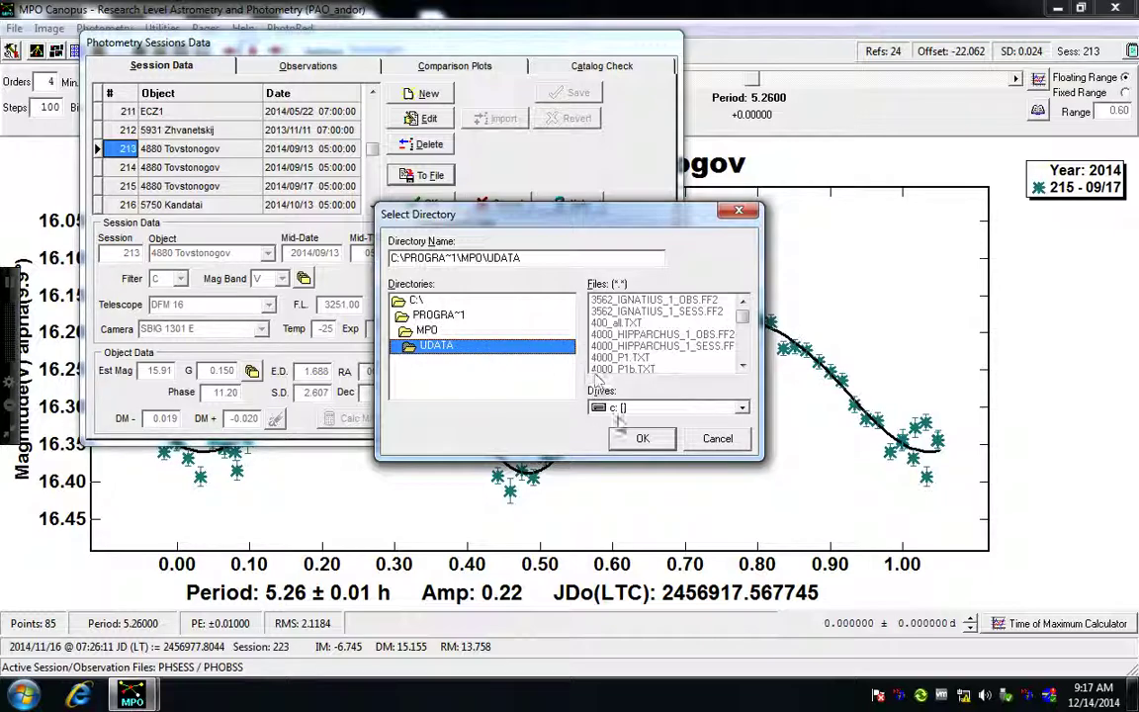
left_click(638, 442)
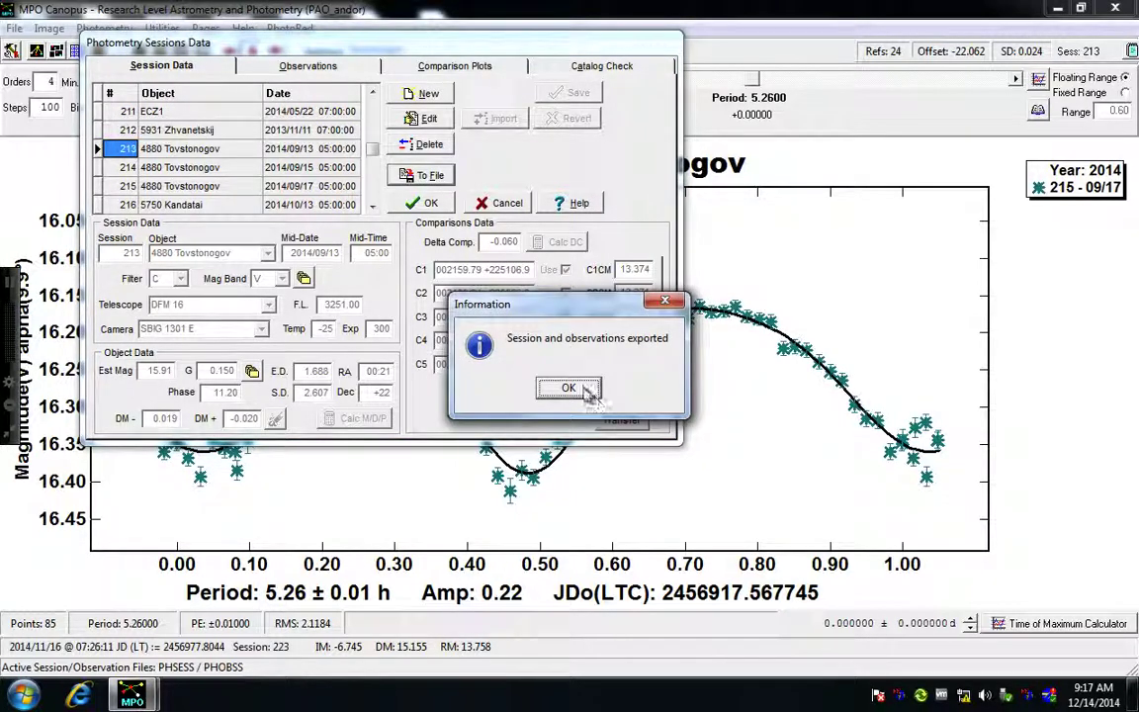
left_click(567, 387)
Step: Switch to Windows Explorer and browse to the UDATA folder under C:\Program Files\MPO
left_click(24, 698)
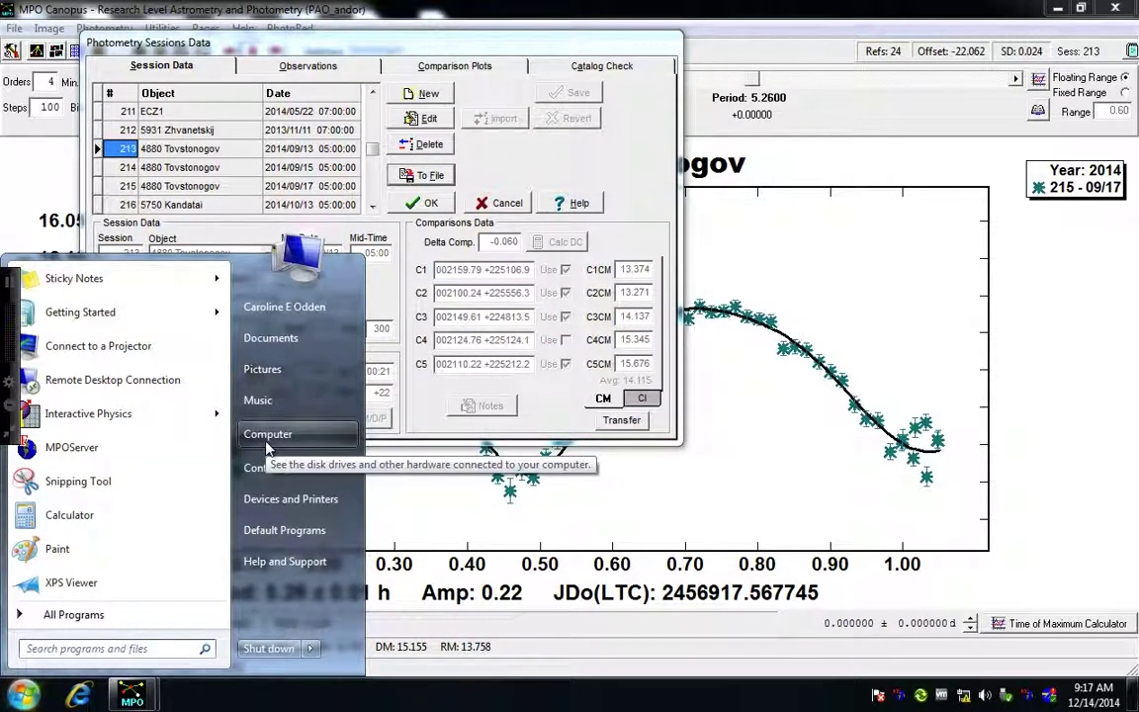
left_click(266, 445)
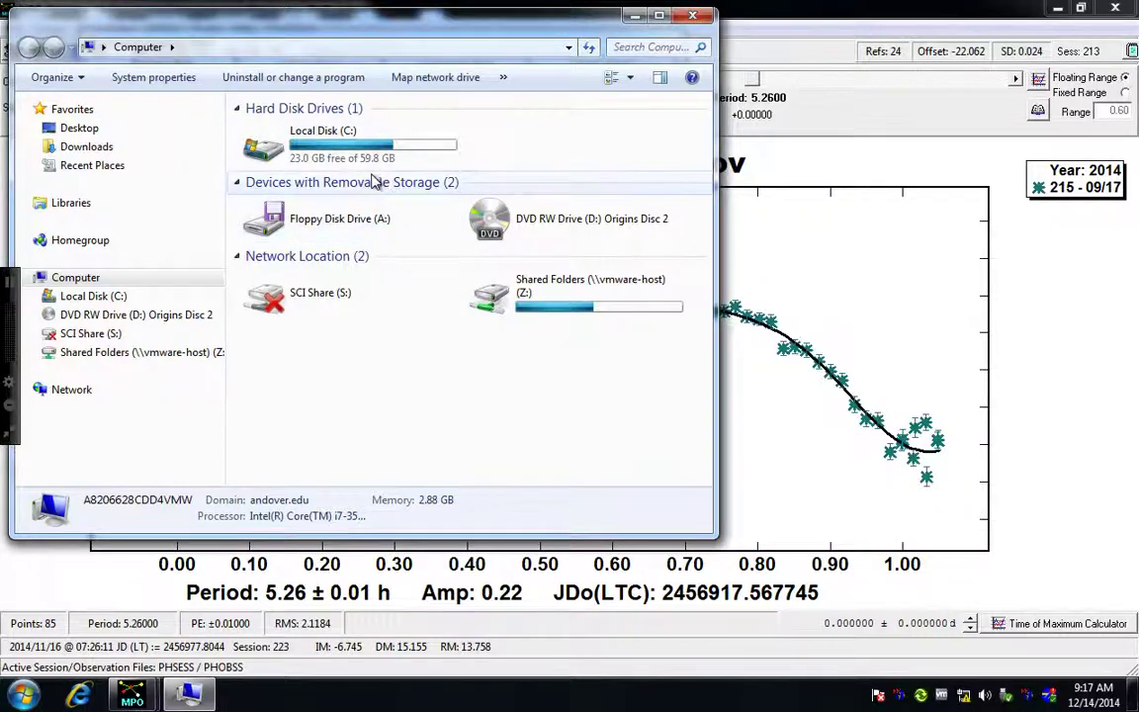
left_click(371, 146)
double_click(374, 149)
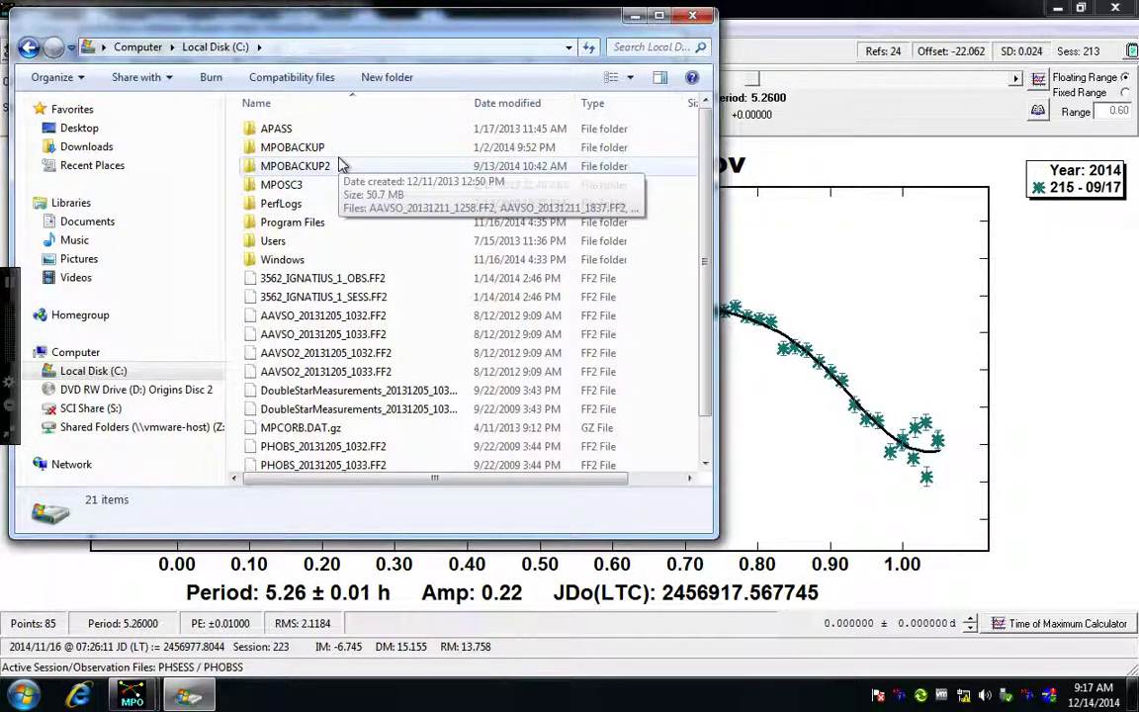
double_click(324, 241)
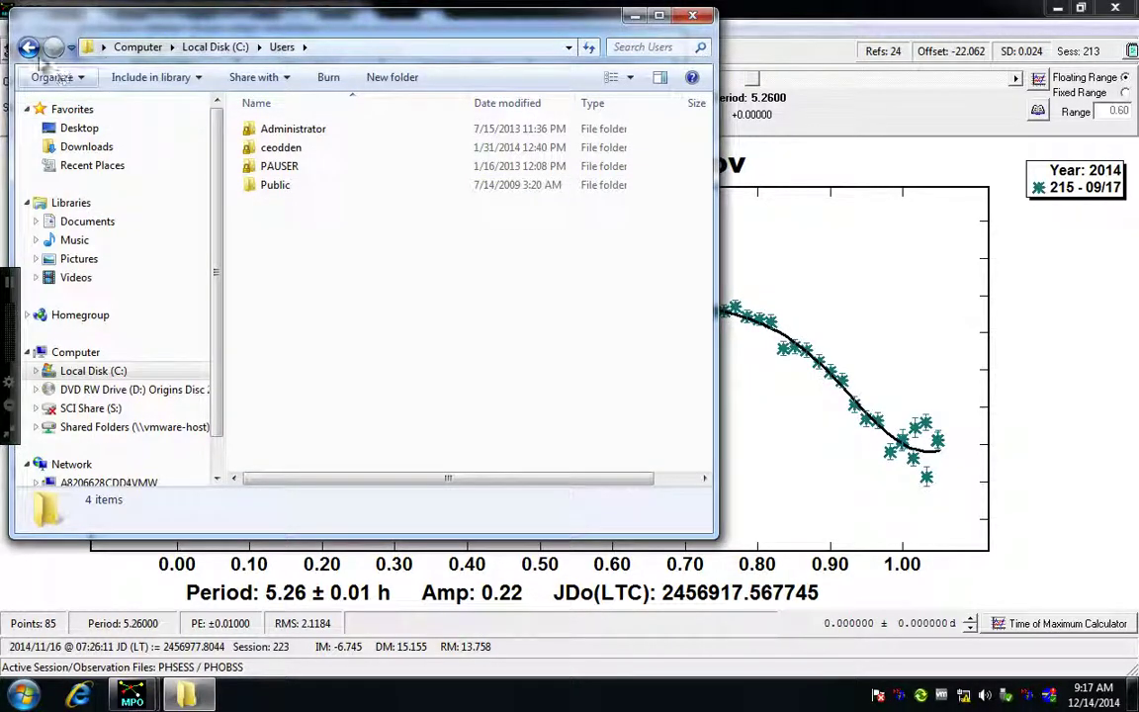
left_click(29, 48)
double_click(274, 226)
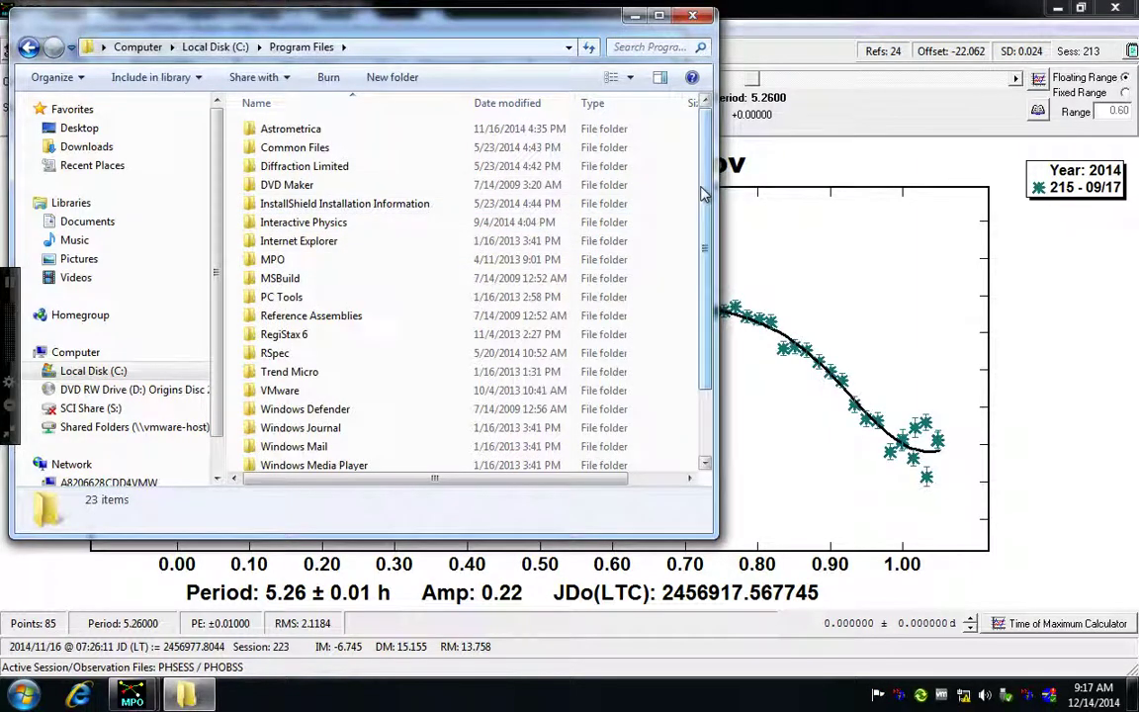
scroll(701, 195, "down", 1)
double_click(271, 248)
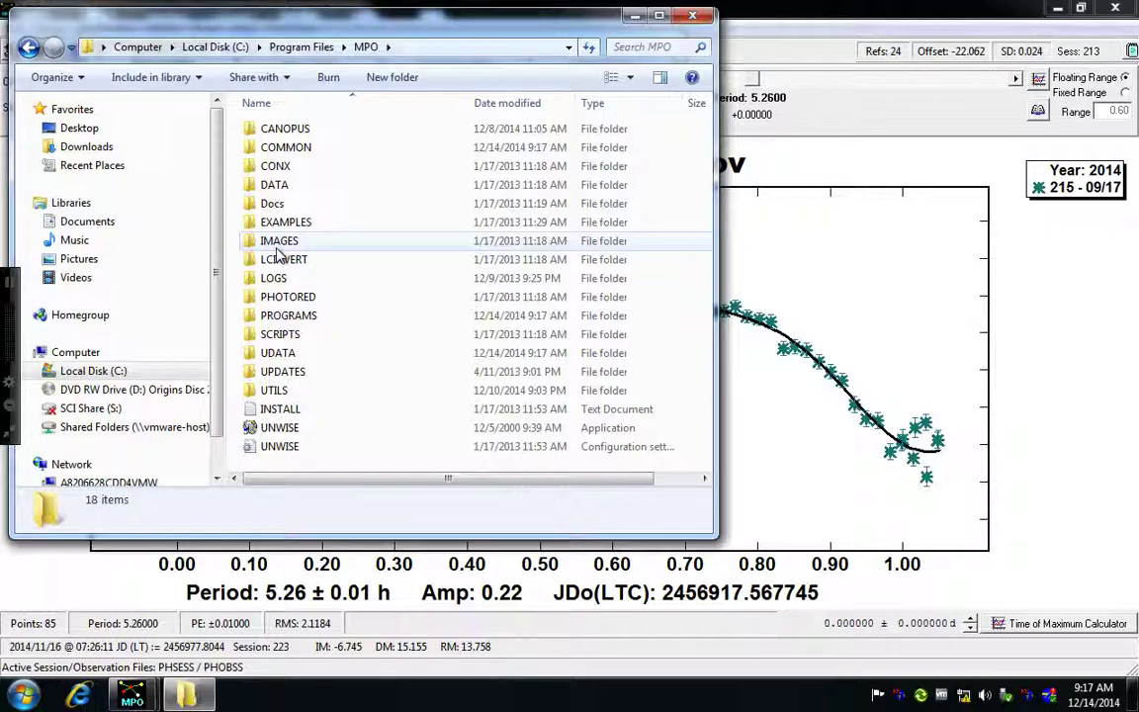
double_click(278, 352)
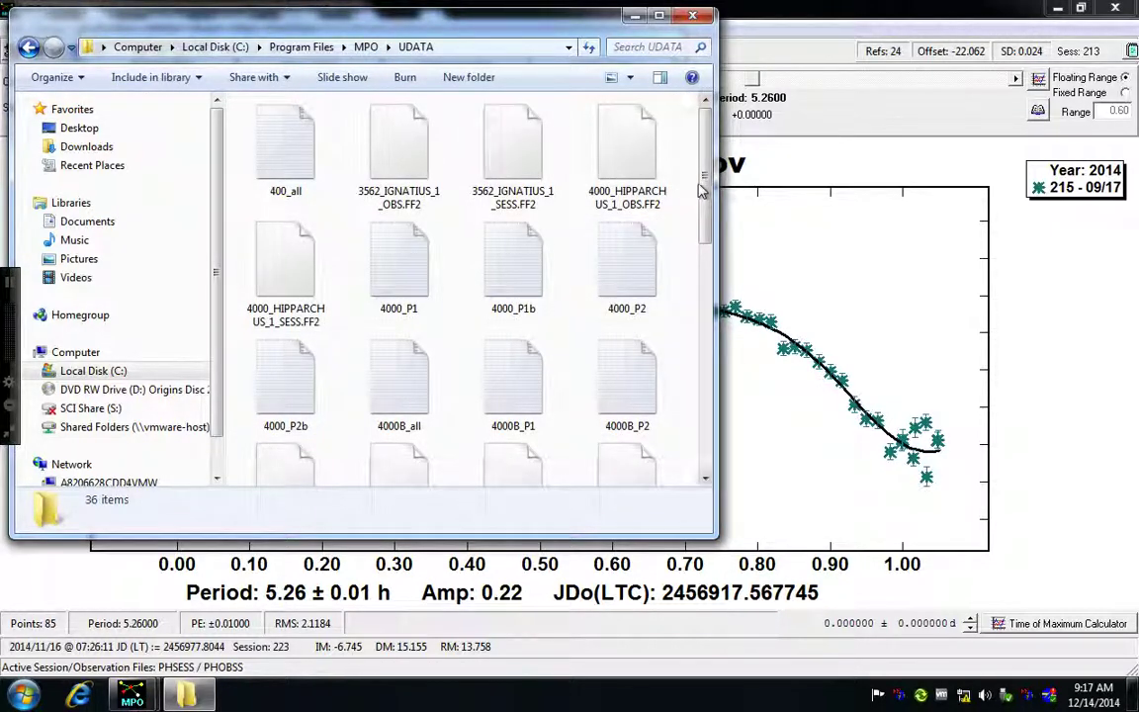
Step: Locate the exported 4880_TOVSTONOGOV_1_OBS.FF2 and 4880_TOVSTONOGOV_1_SESS.FF2 files, and close the folder and the sessions data
left_click_drag(706, 191, 700, 280)
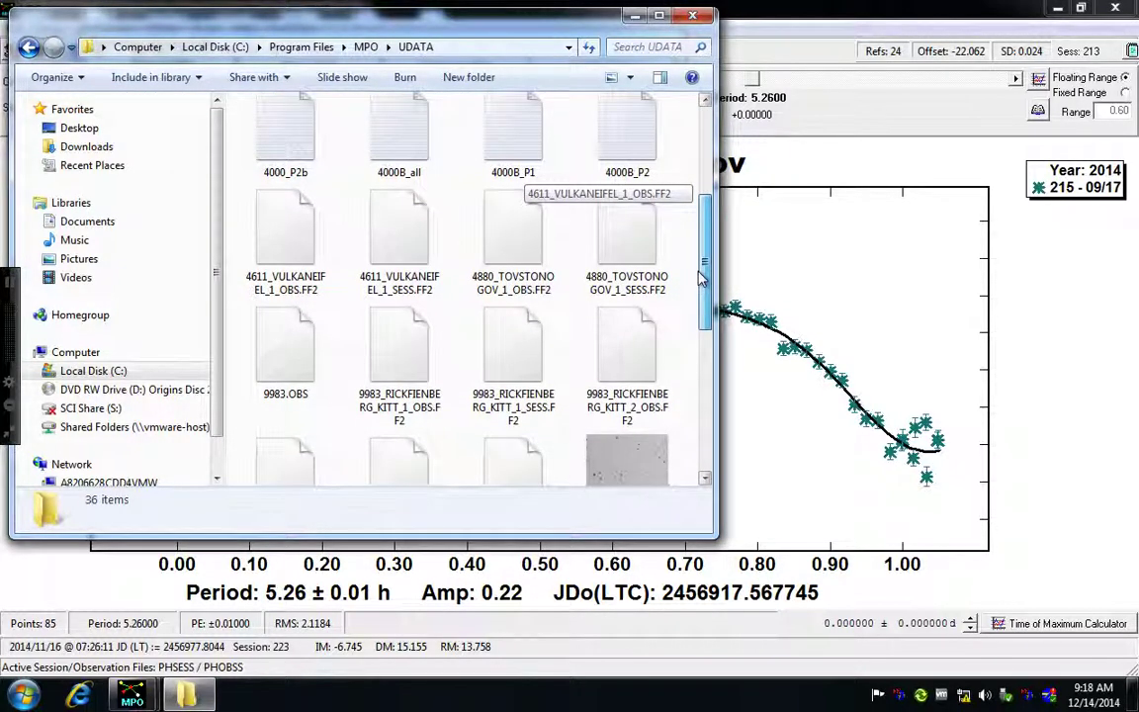
left_click(519, 259)
left_click(633, 253)
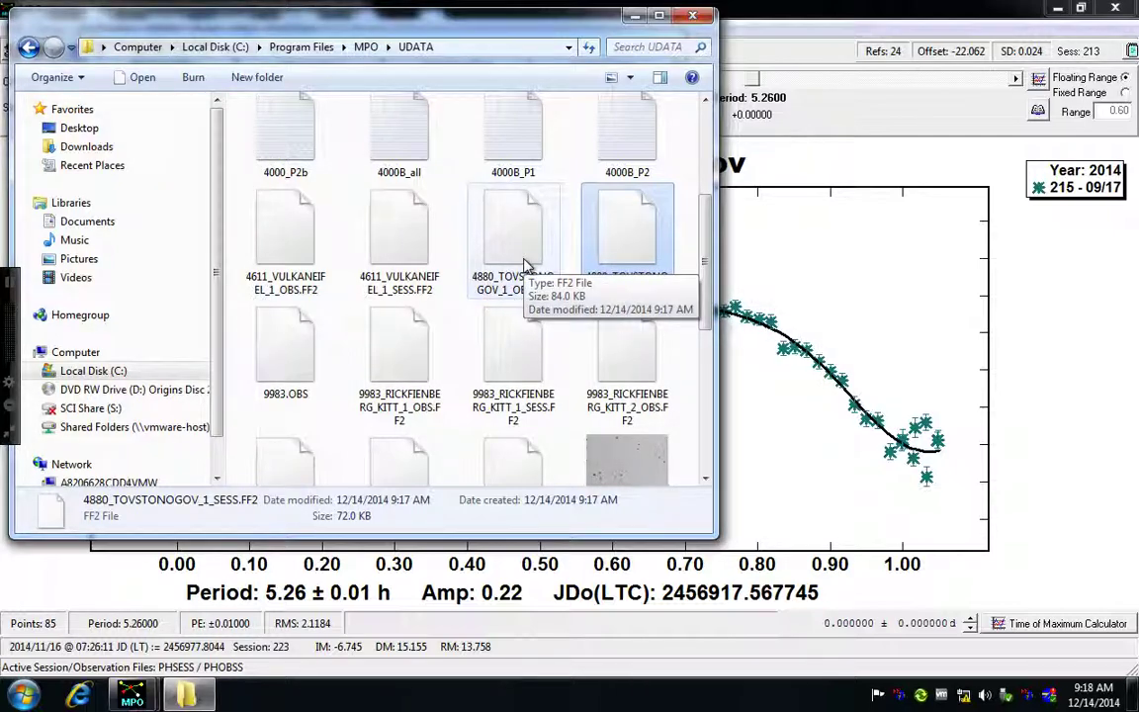
left_click(527, 265, "ctrl")
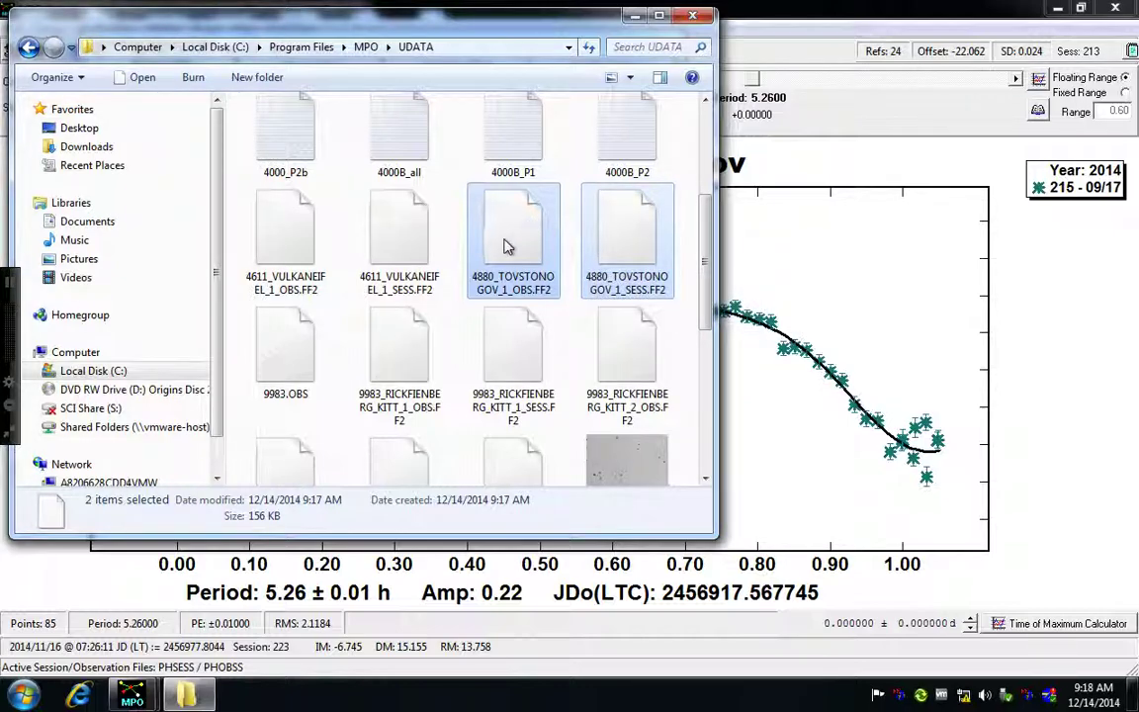
left_click_drag(504, 245, 620, 230)
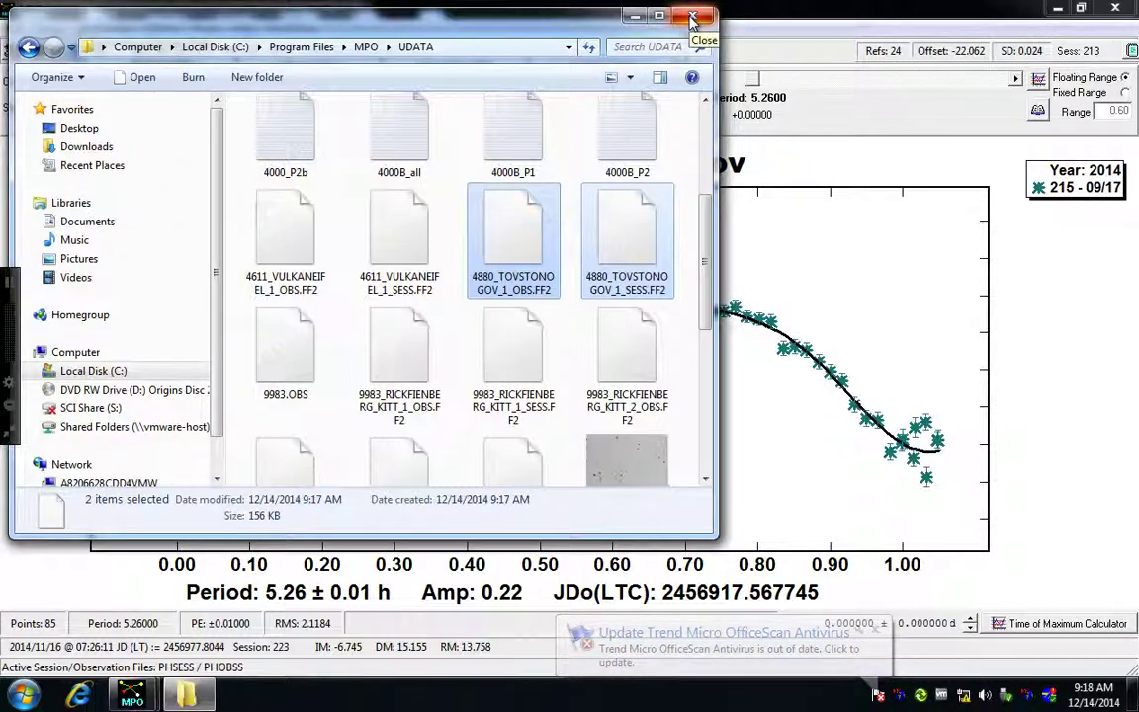
left_click(693, 17)
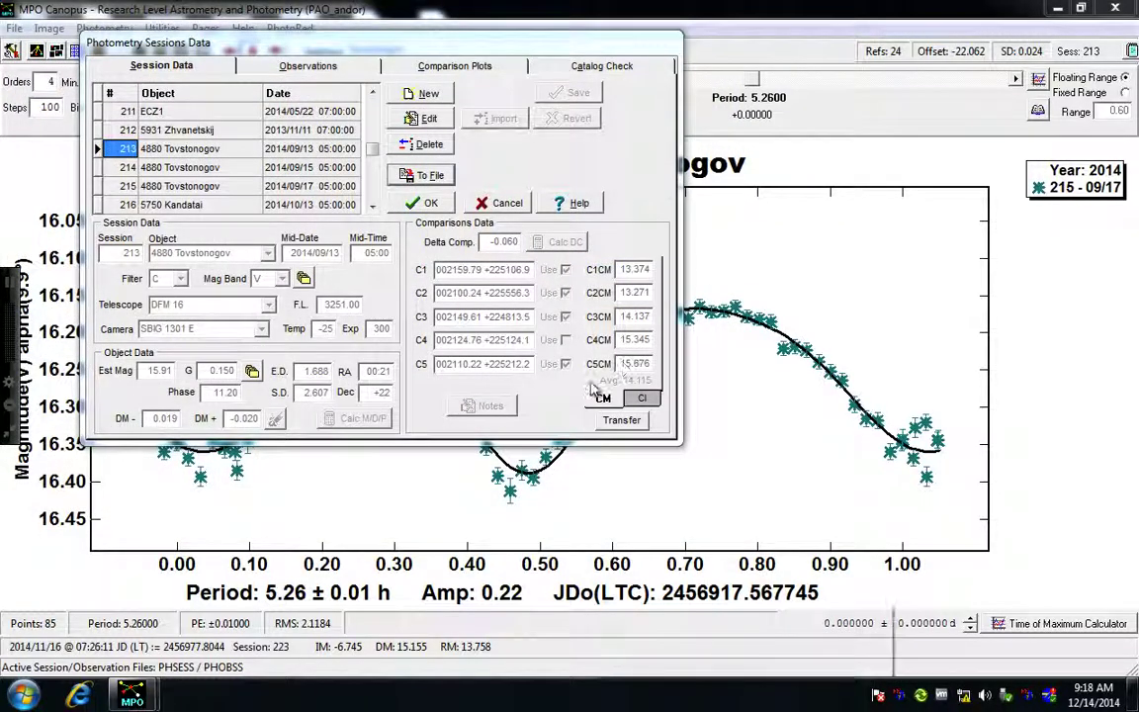
left_click(432, 204)
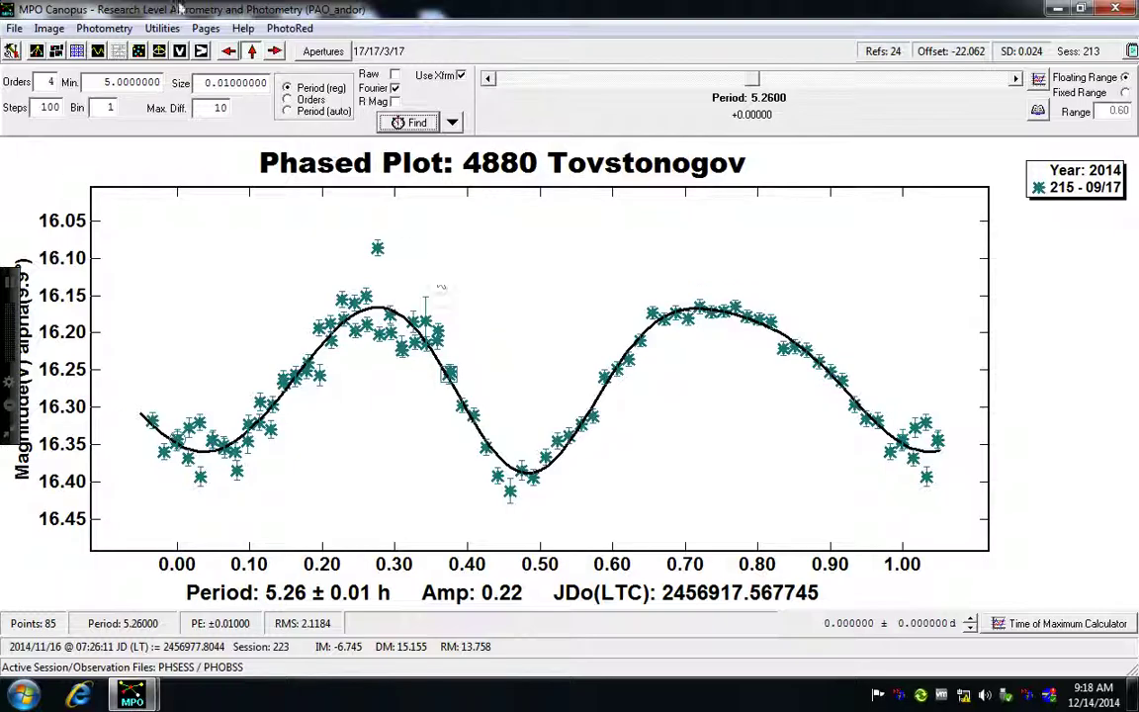
left_click(105, 29)
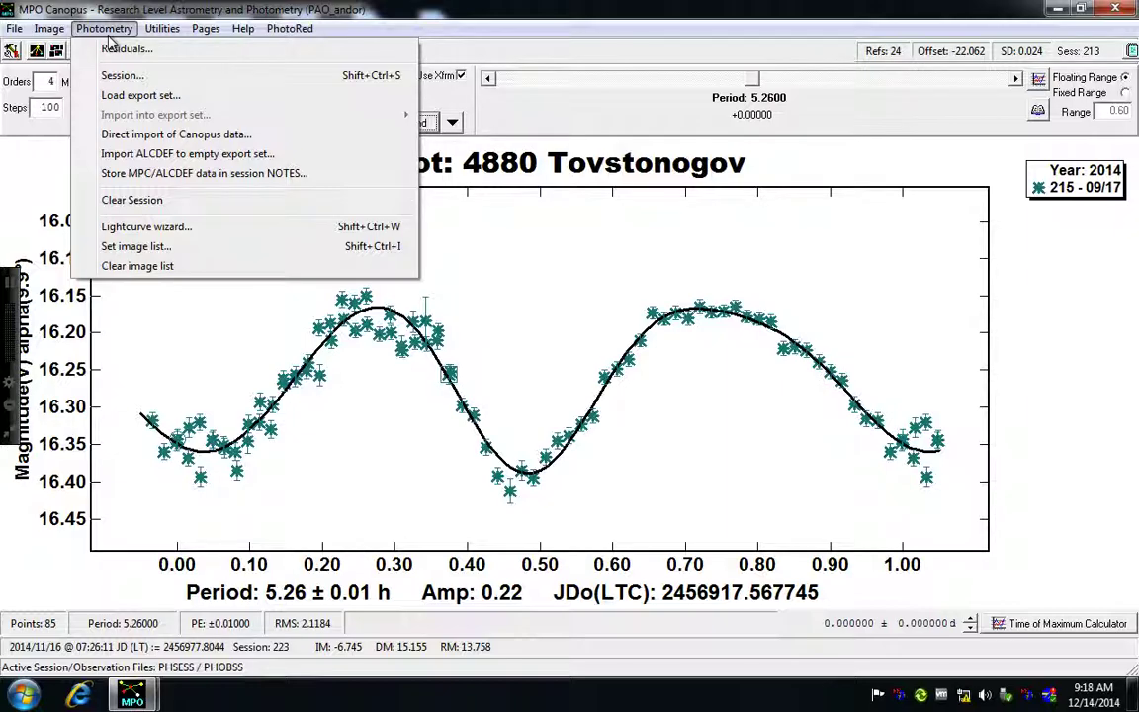
left_click(515, 255)
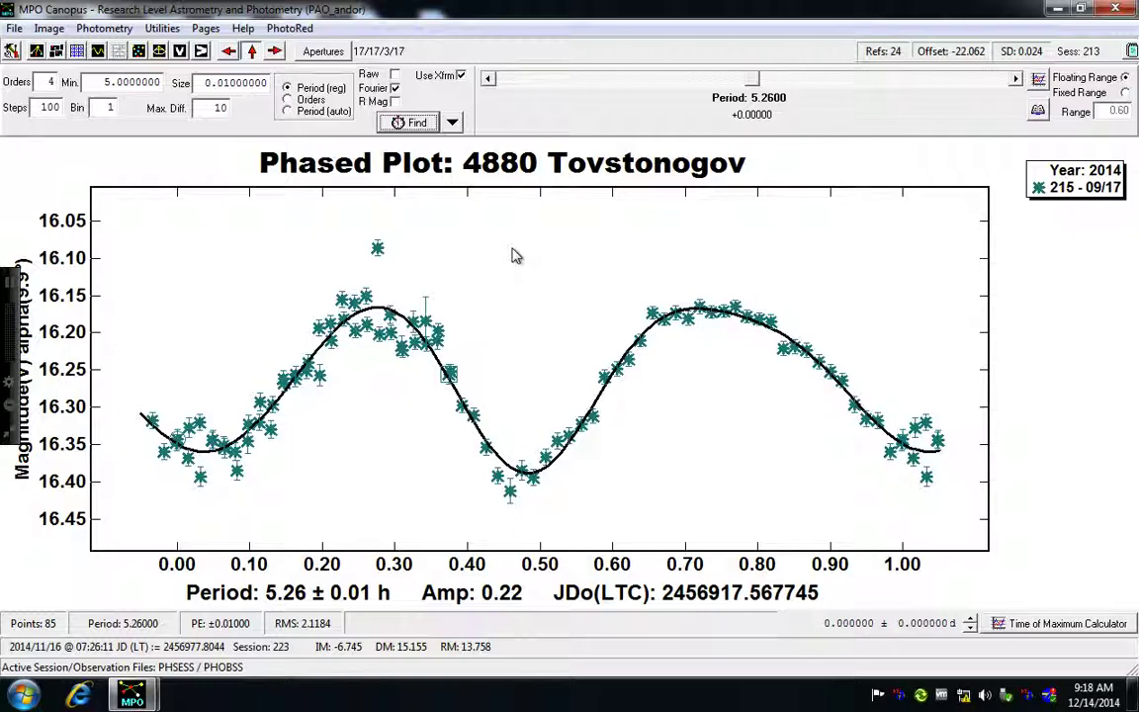
left_click(105, 28)
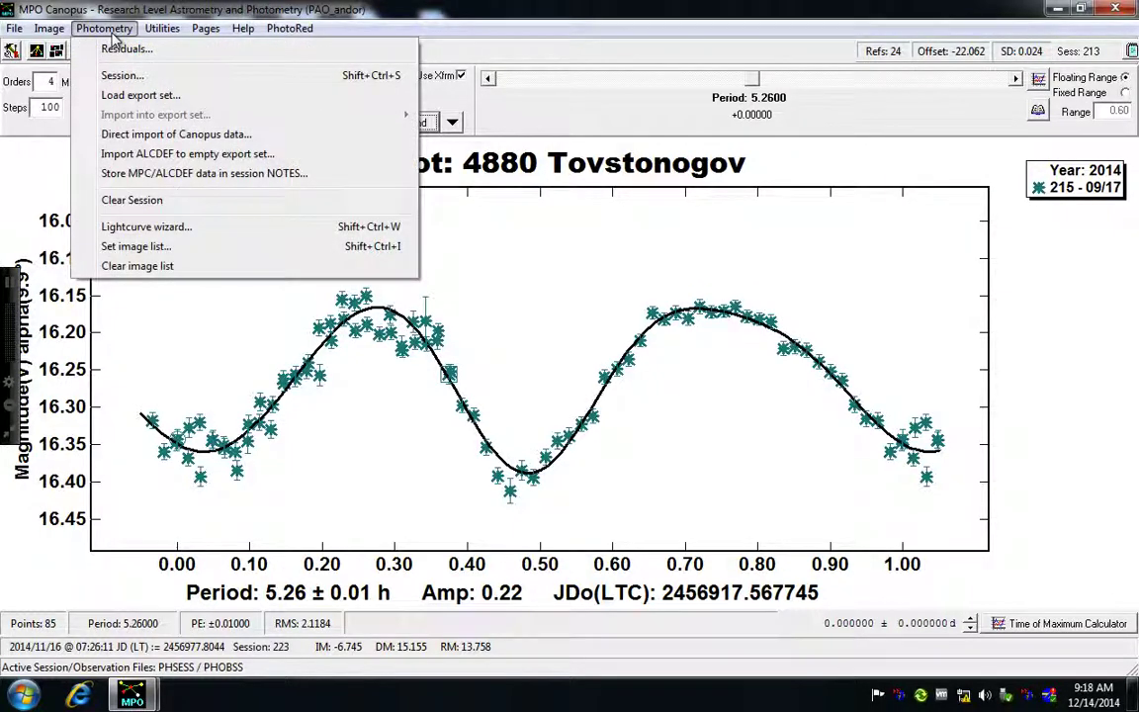
left_click(121, 96)
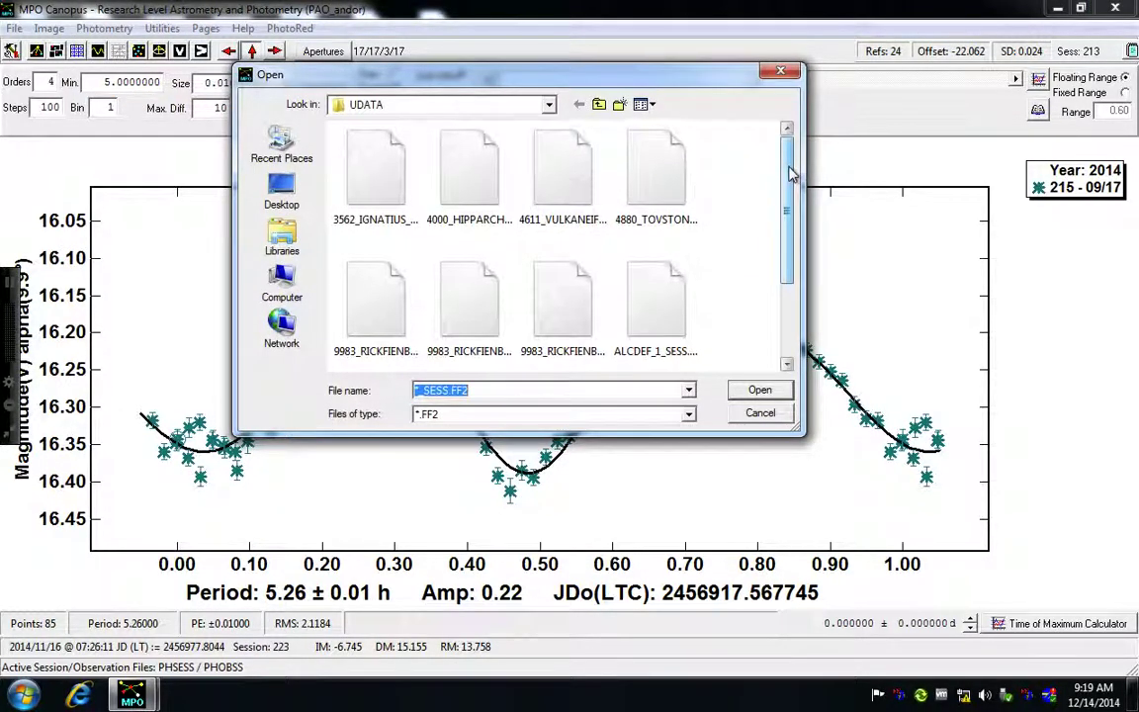
mouse_move(790, 173)
left_mouse_down()
mouse_move(786, 250)
mouse_move(791, 158)
left_mouse_up()
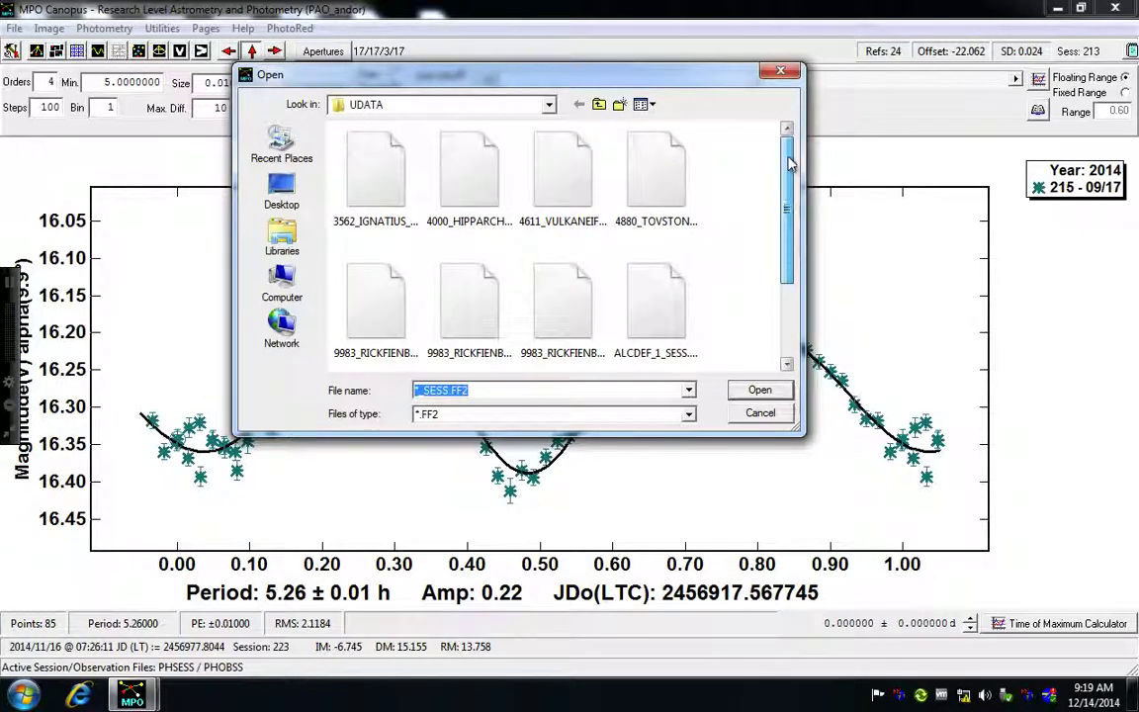
left_click(560, 313)
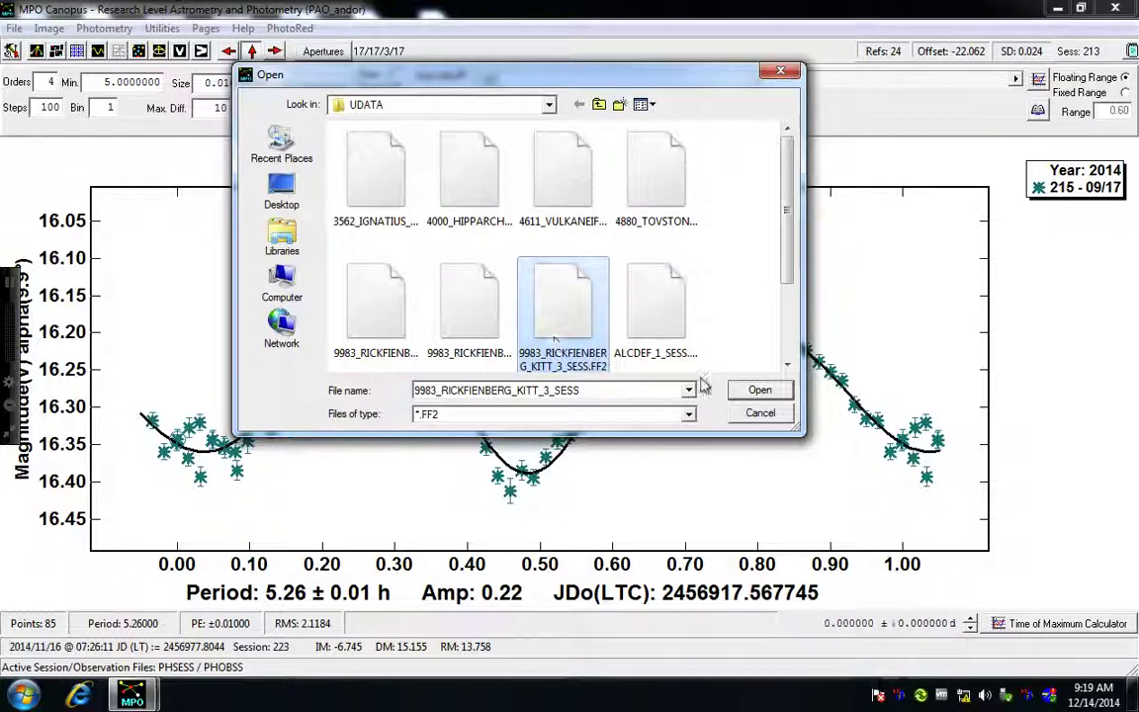
left_click(756, 390)
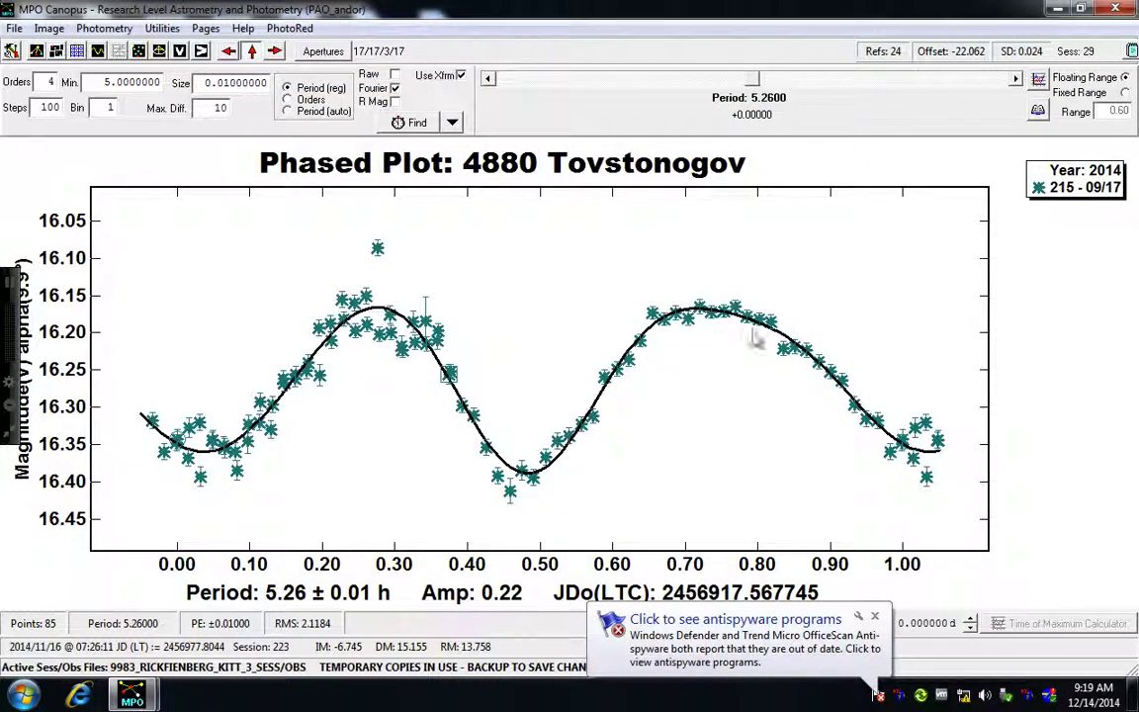
Step: Run the period search on all four 9983 Rickfienberg Kitt sessions, 29 to 32, and close the result windows to show the phased plot
left_click(418, 125)
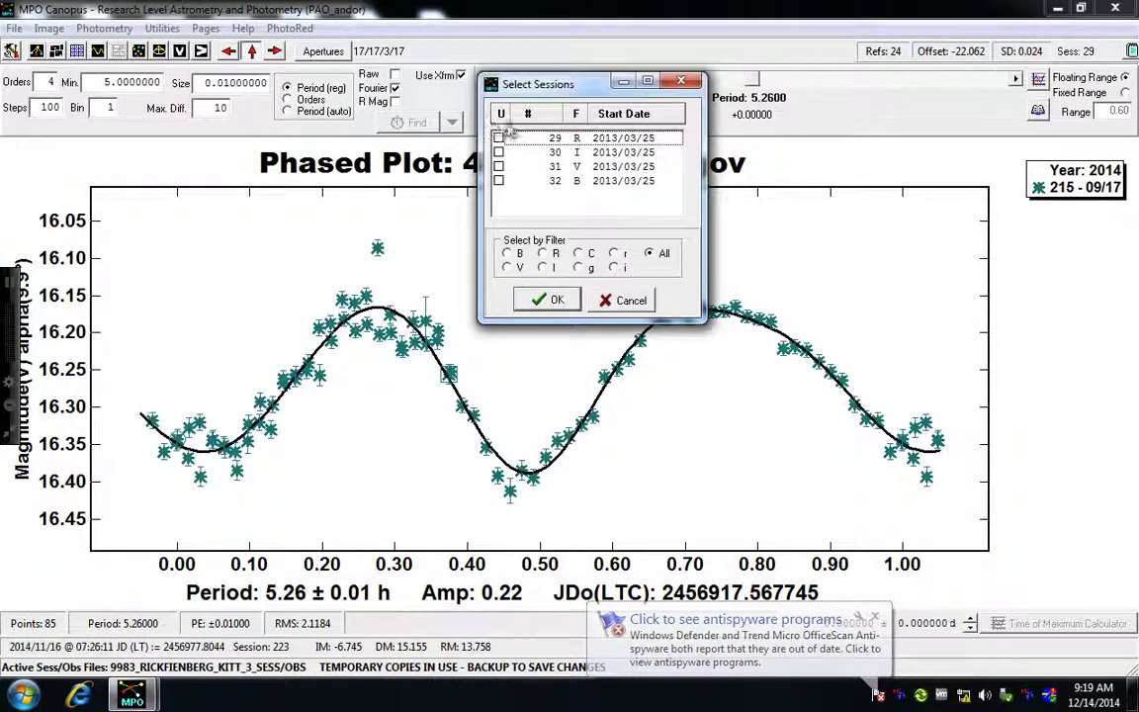
left_click(498, 139)
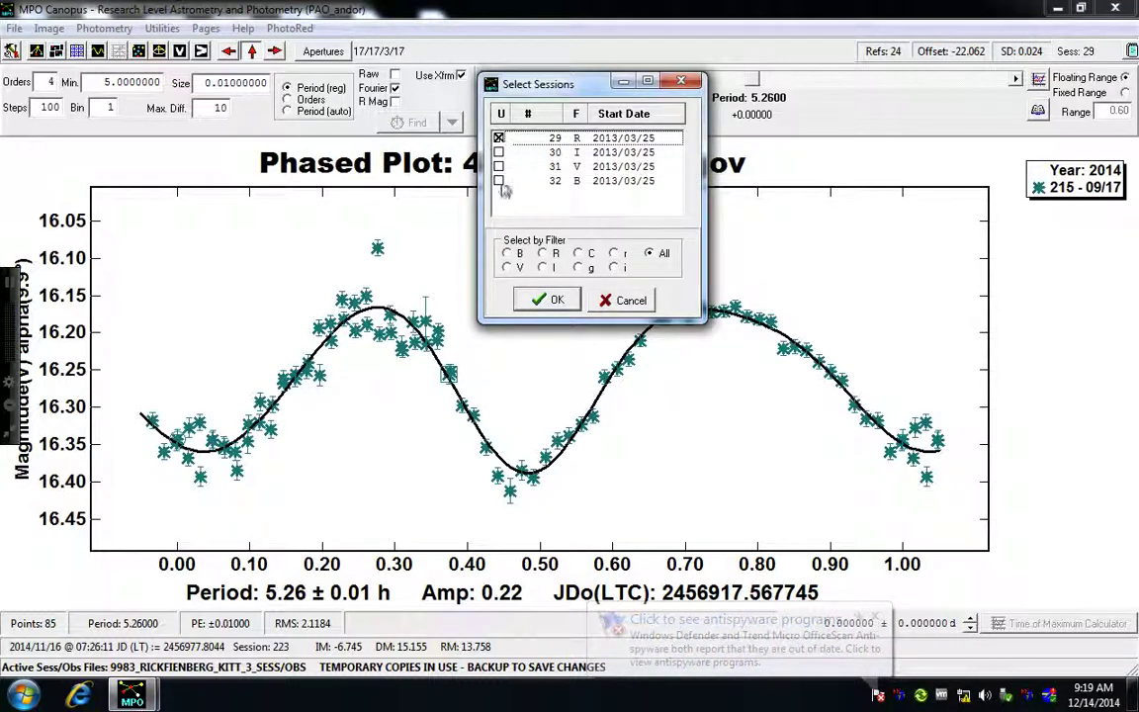
left_click(500, 182, "shift")
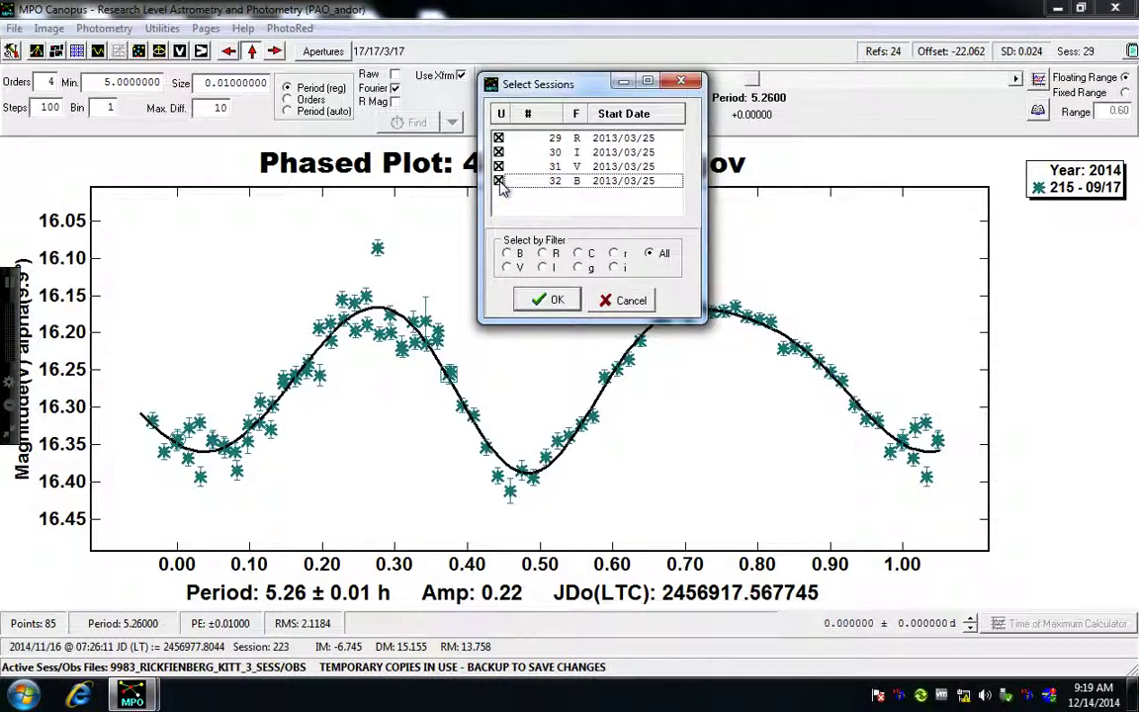
left_click(546, 299)
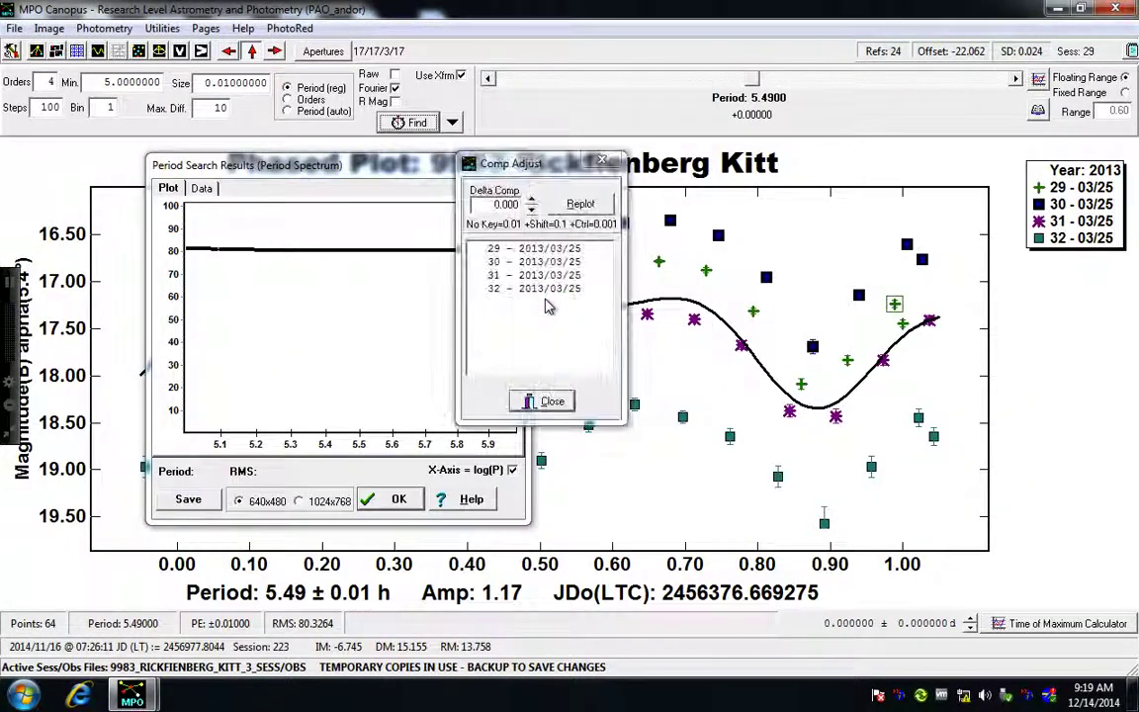
left_click(609, 161)
left_click(511, 161)
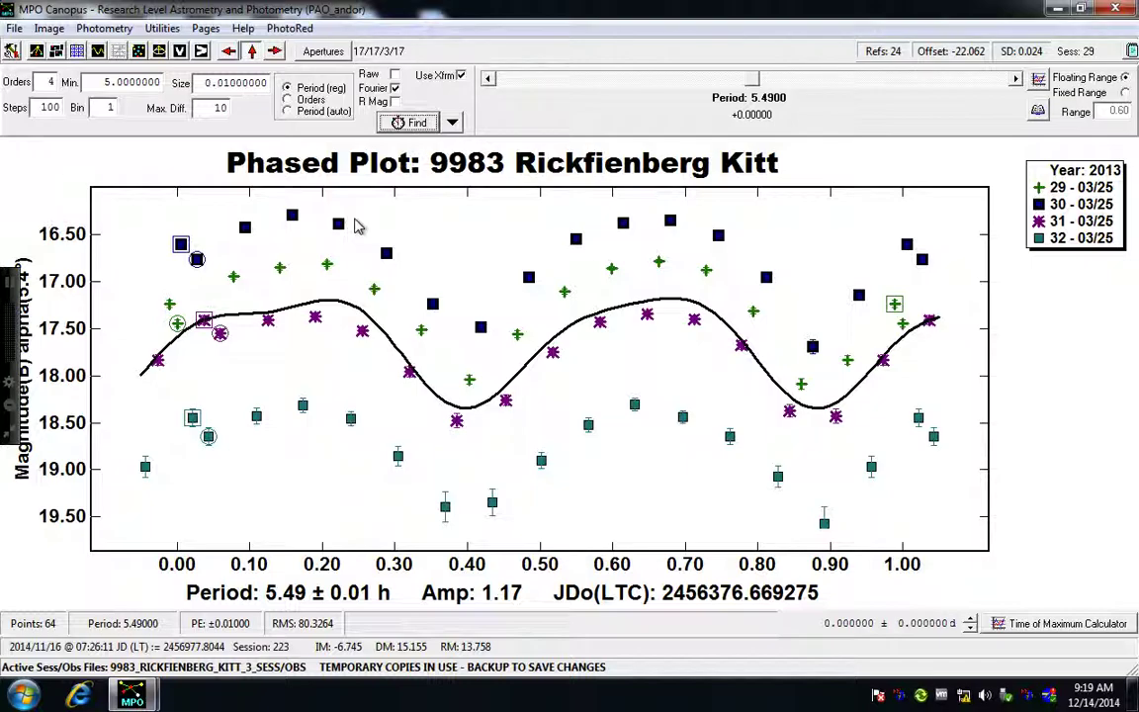
Step: Review the loaded export set's sessions in the photometry sessions data, and close it
left_click(103, 28)
left_click(121, 79)
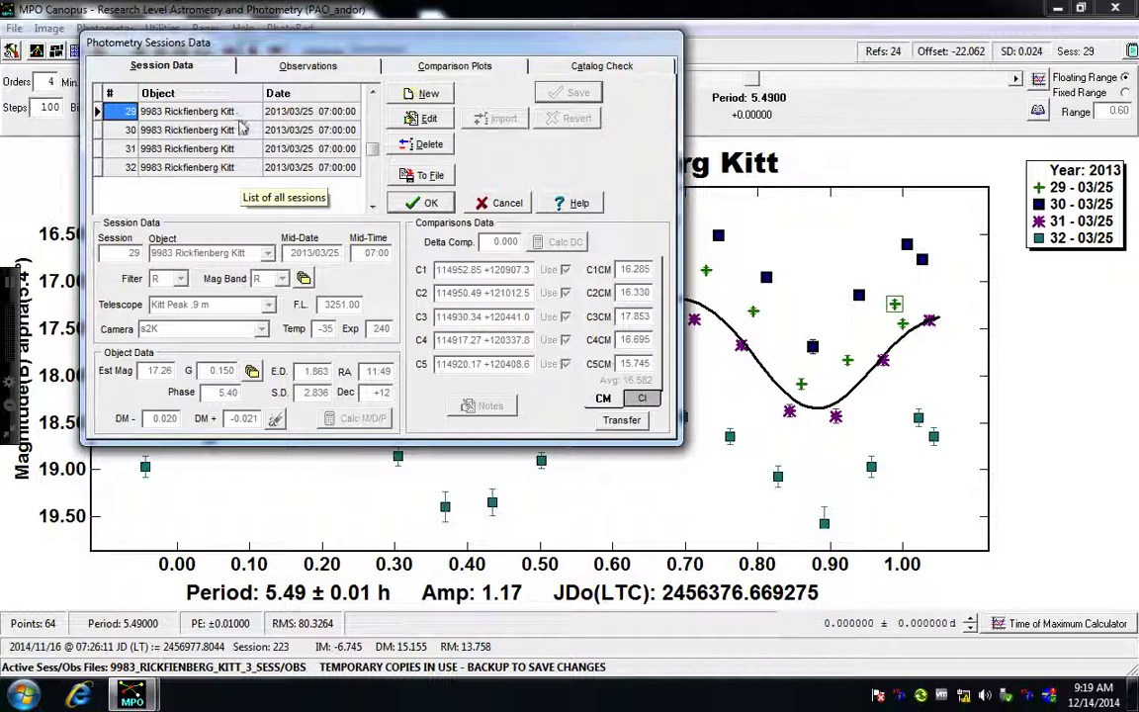
left_click(424, 203)
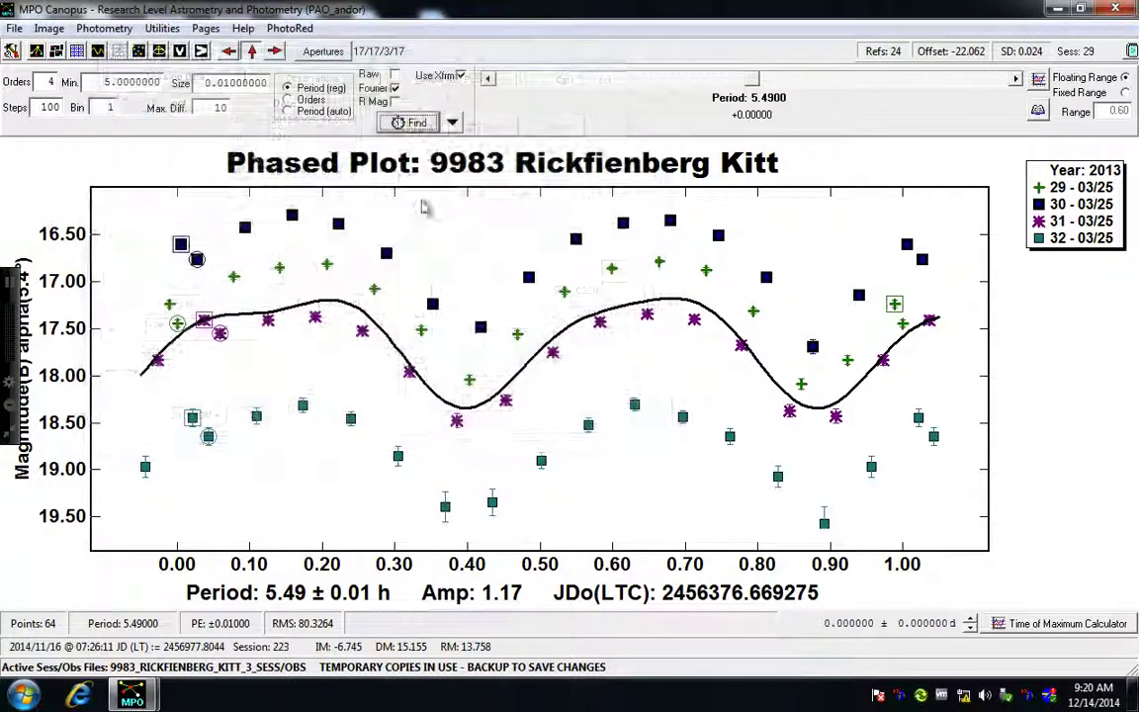
Step: Clear the current session to leave the loaded export set, and open the main database's photometry sessions data
left_click(113, 31)
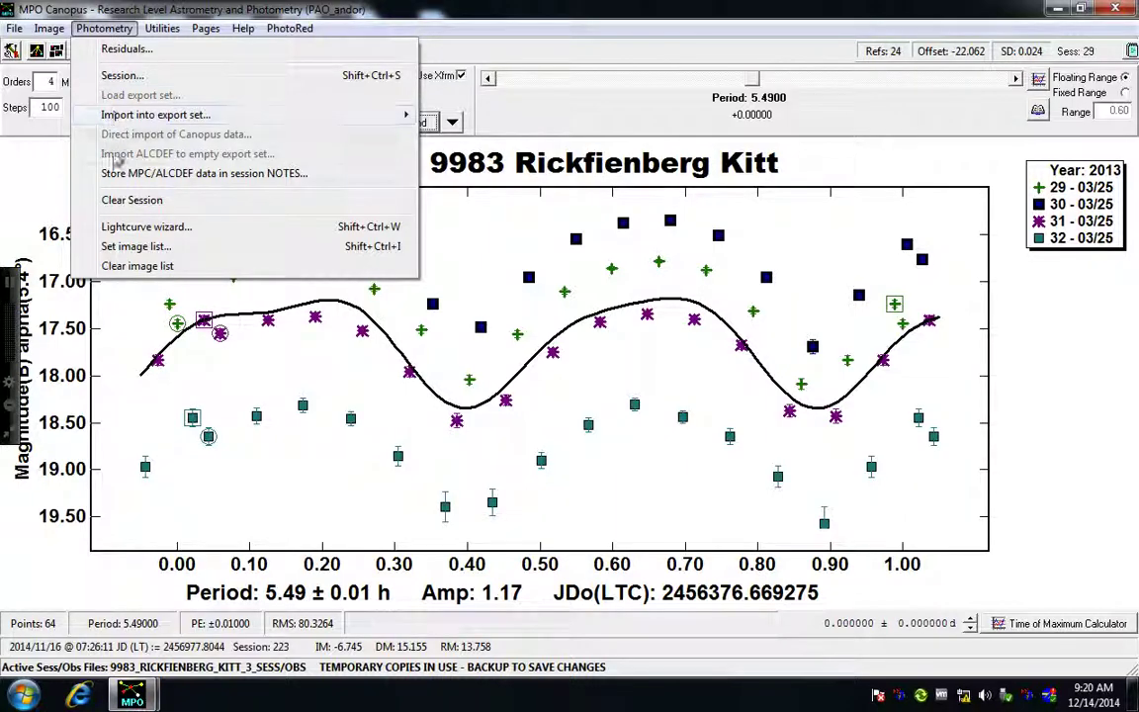
left_click(112, 199)
left_click(104, 28)
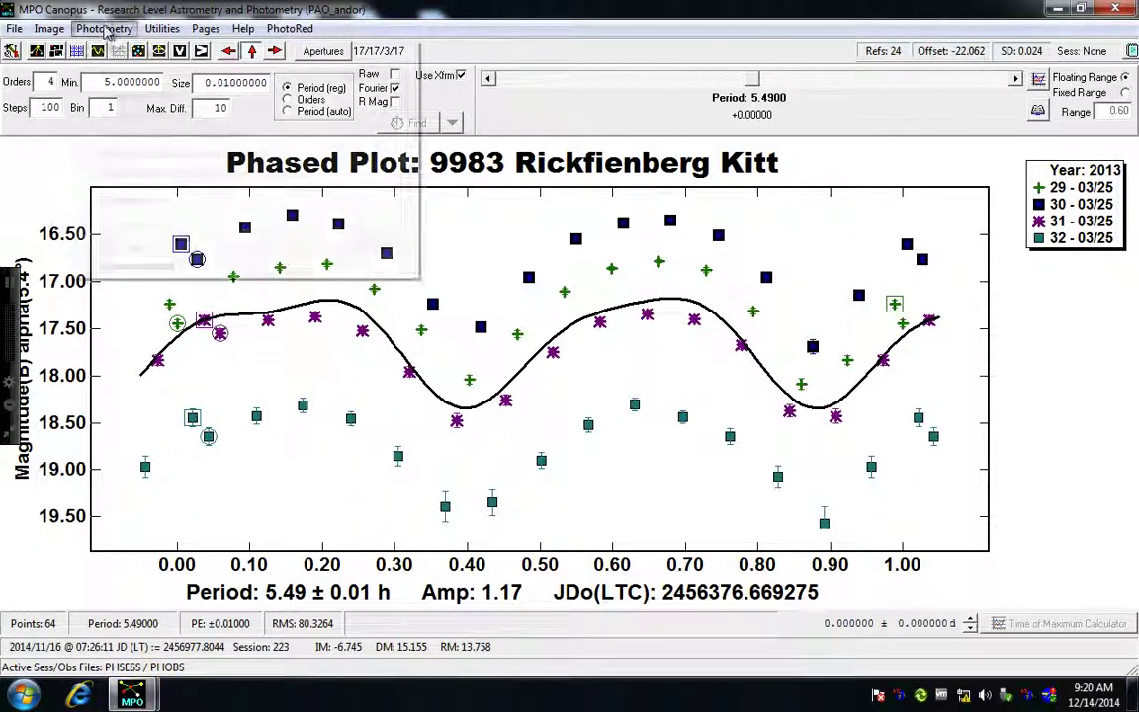
left_click(94, 75)
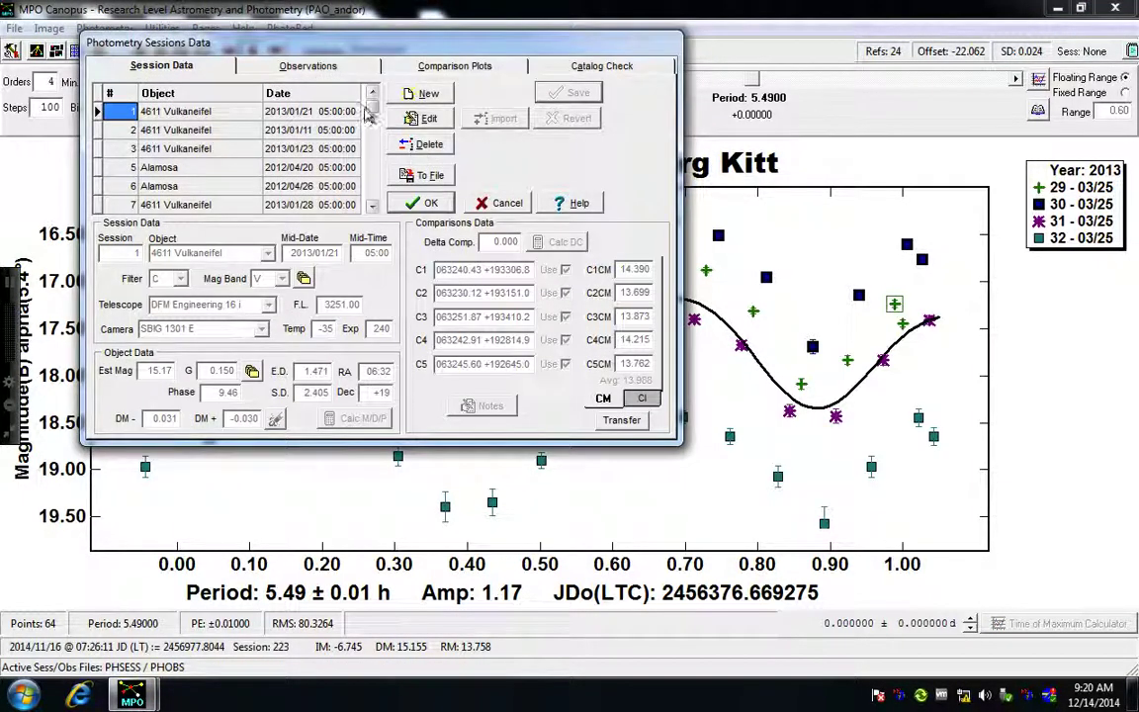